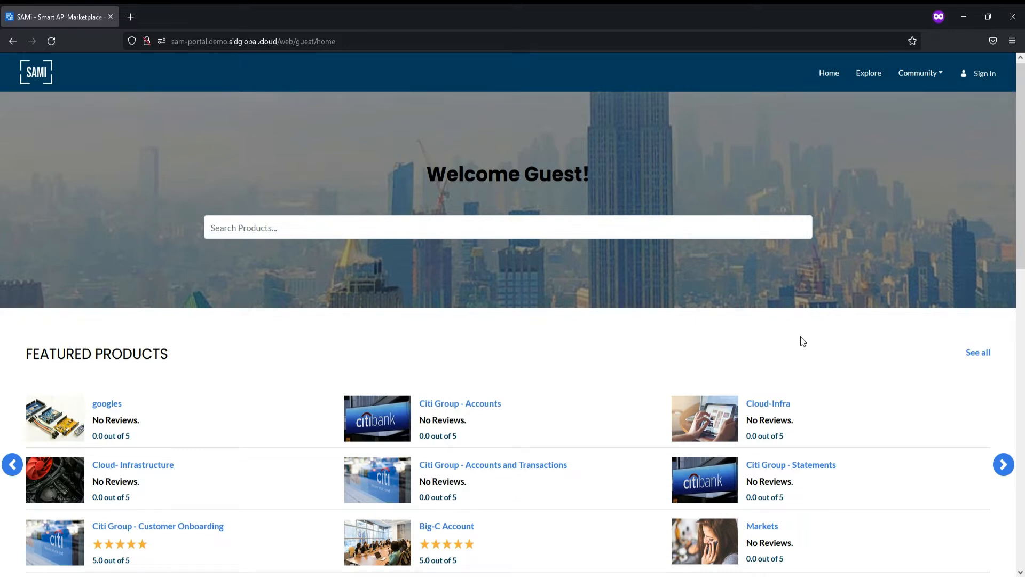
- Browse the home page's Featured Products, Discover Categories and Community Topics, then go to Sign In
scroll(802, 341, "down", 1)
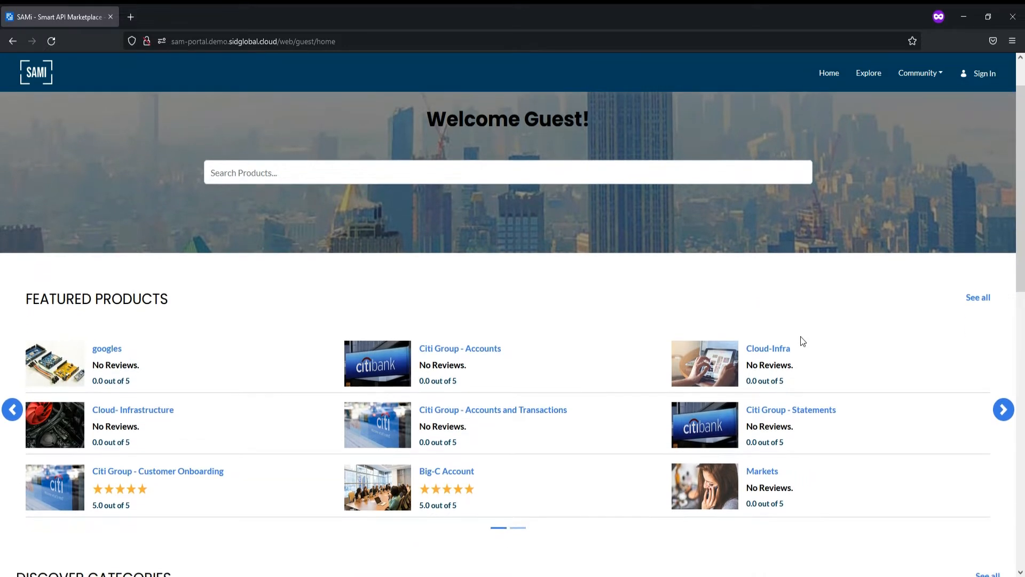
scroll(802, 340, "down", 1)
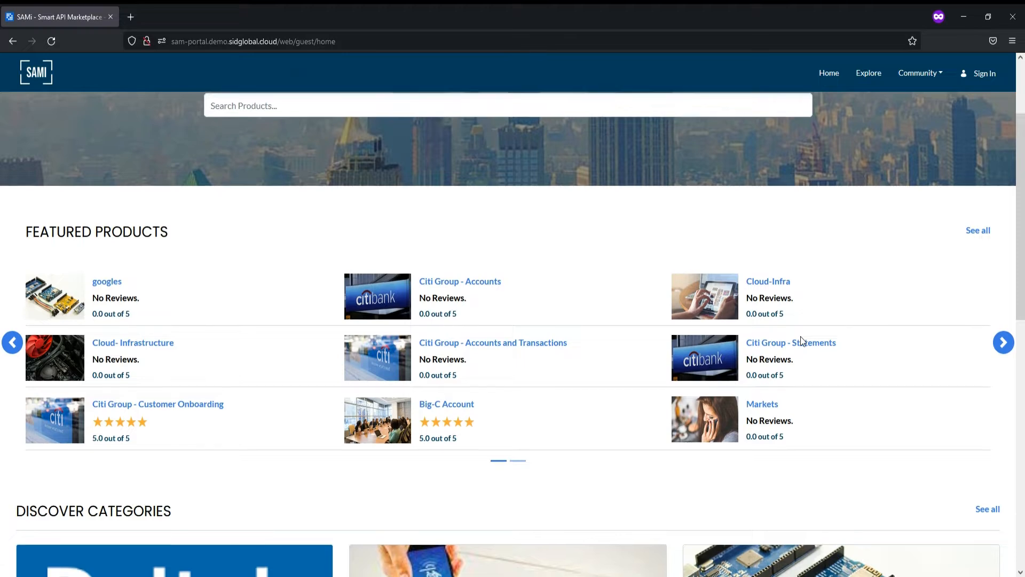
scroll(799, 336, "down", 5)
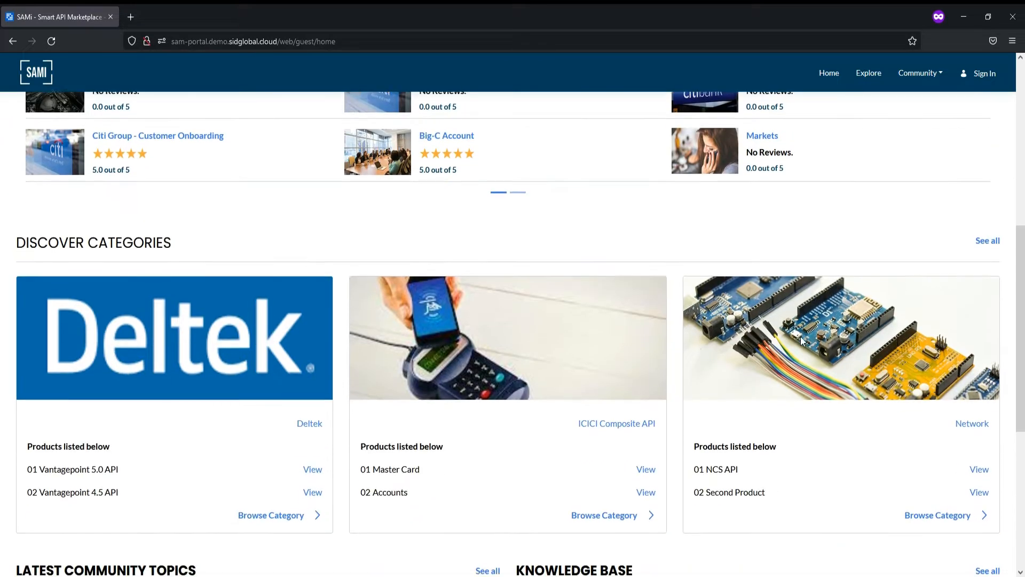
scroll(801, 341, "down", 4)
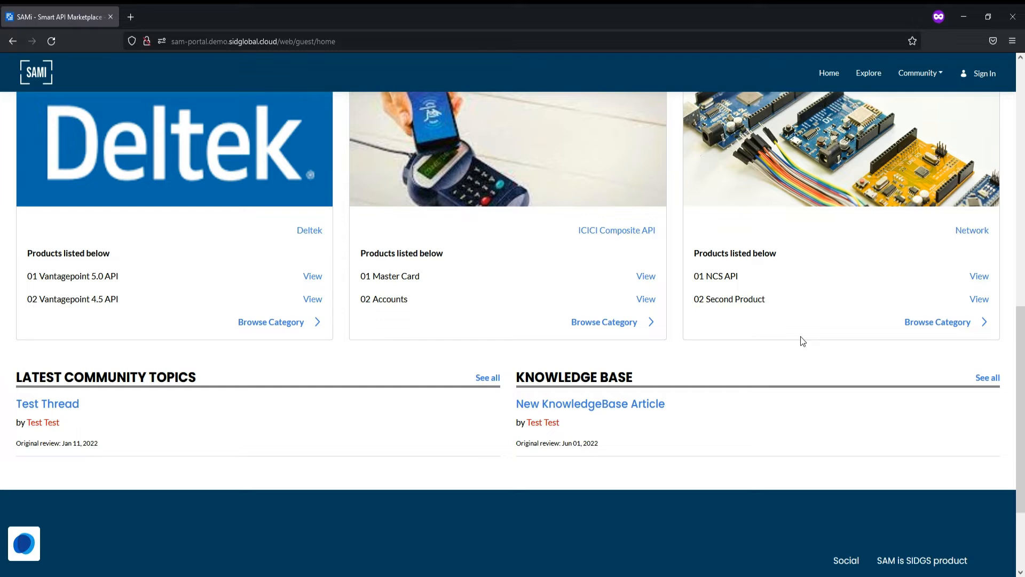
scroll(802, 340, "up", 10)
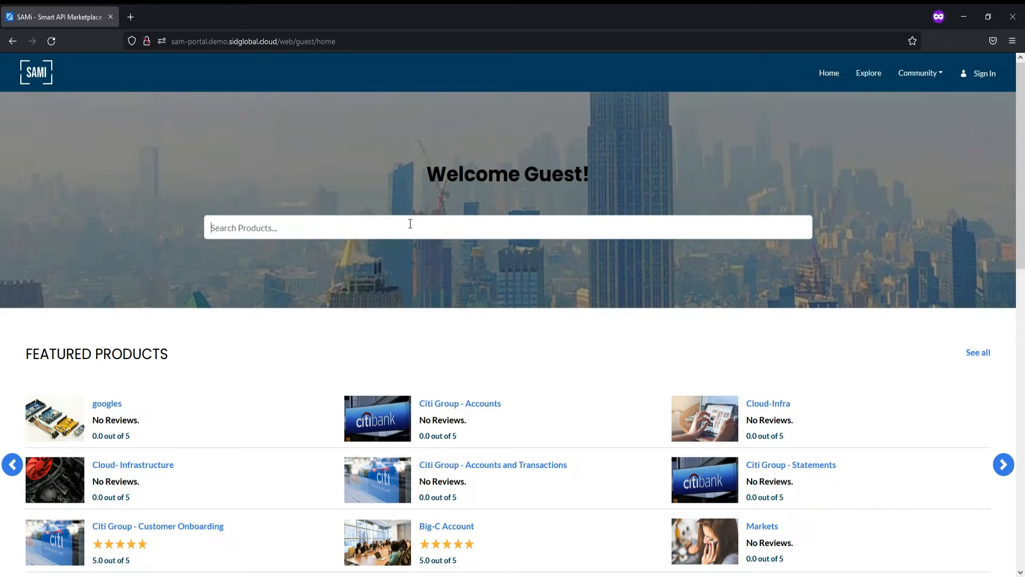
left_click(981, 78)
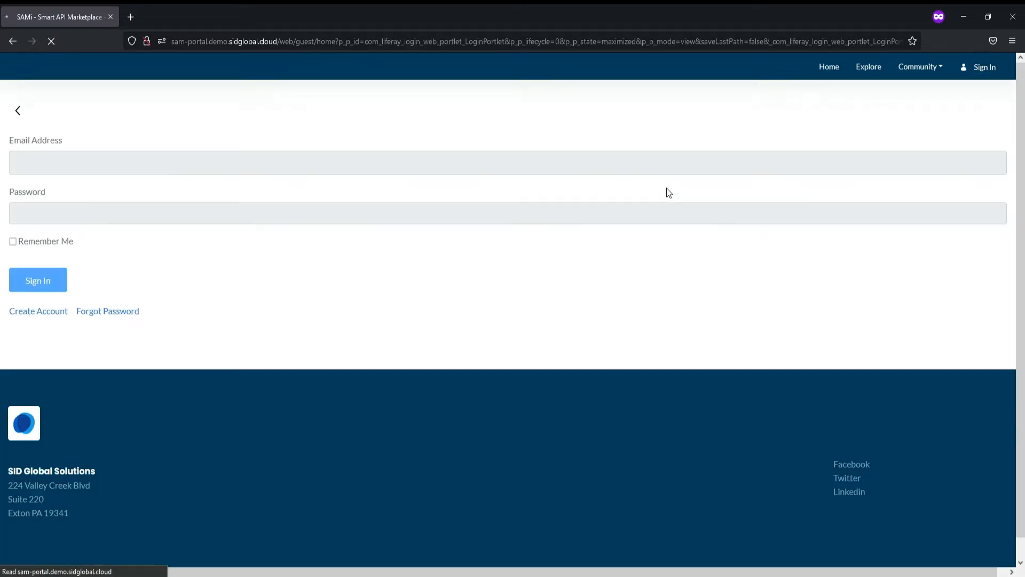
- Sign in using the saved product owner email and password
left_click(300, 163)
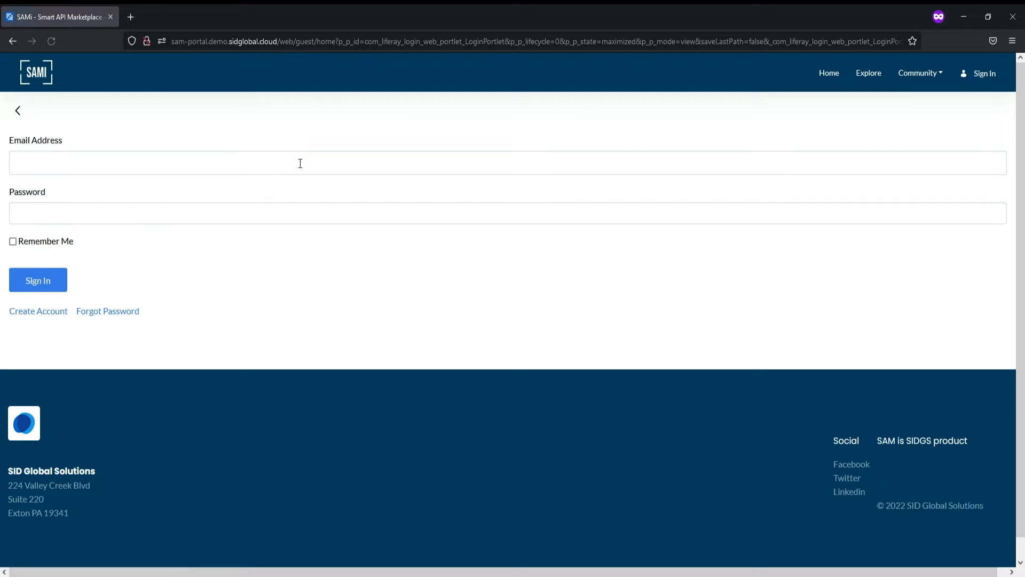
left_click(172, 227)
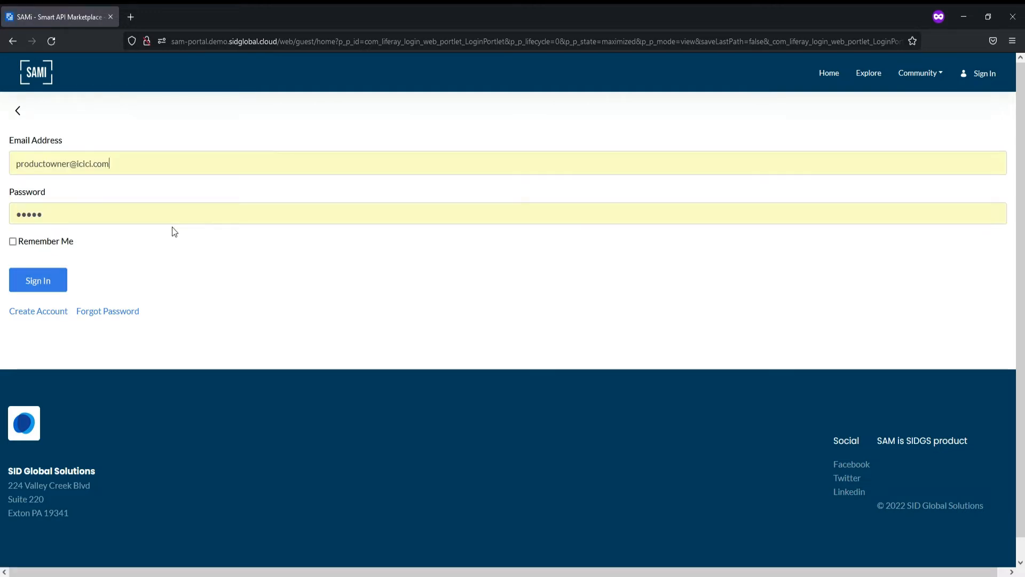
left_click(45, 282)
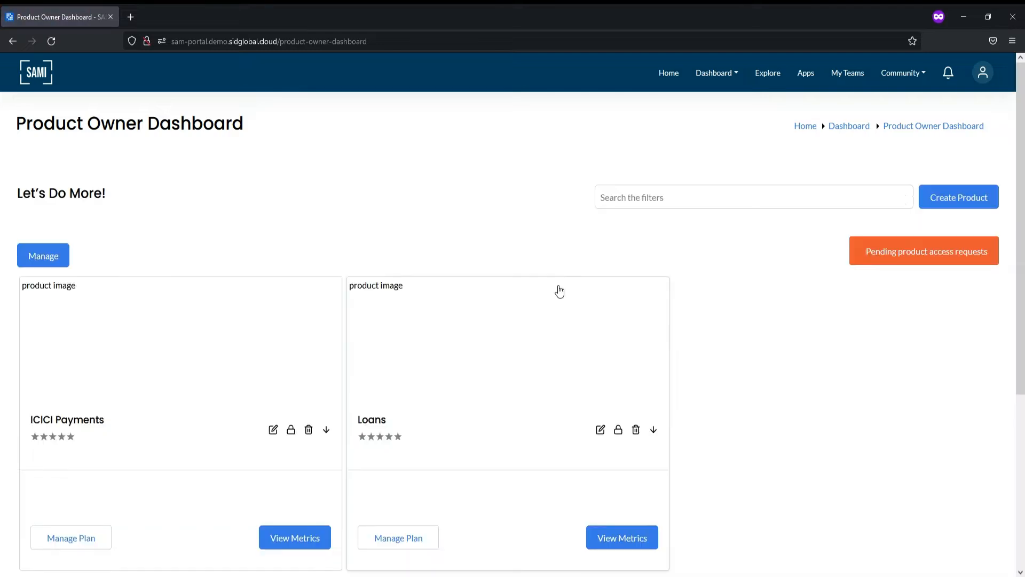
- Scroll the dashboard and open the Loans product card
scroll(560, 291, "down", 3)
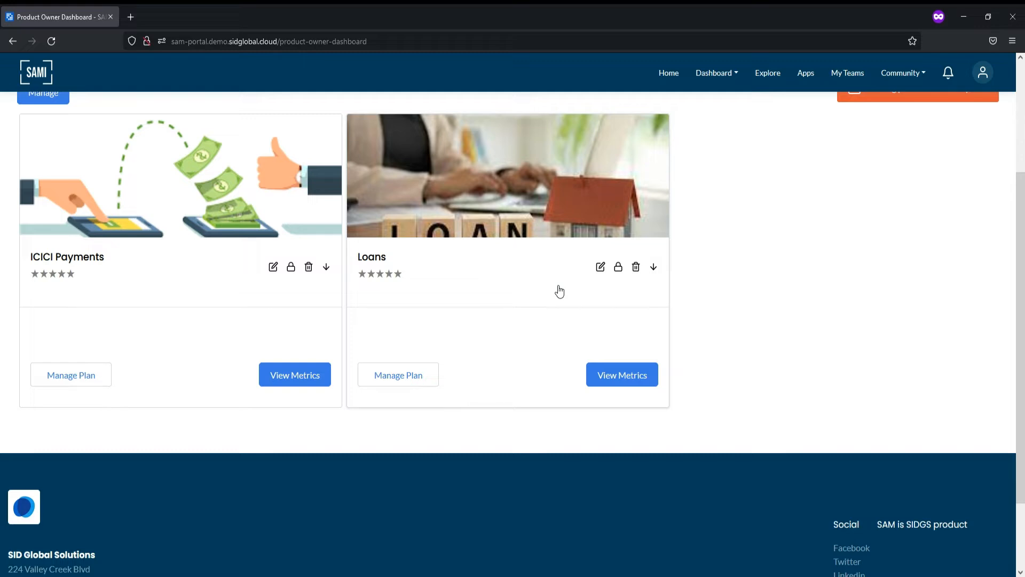
left_click(494, 235)
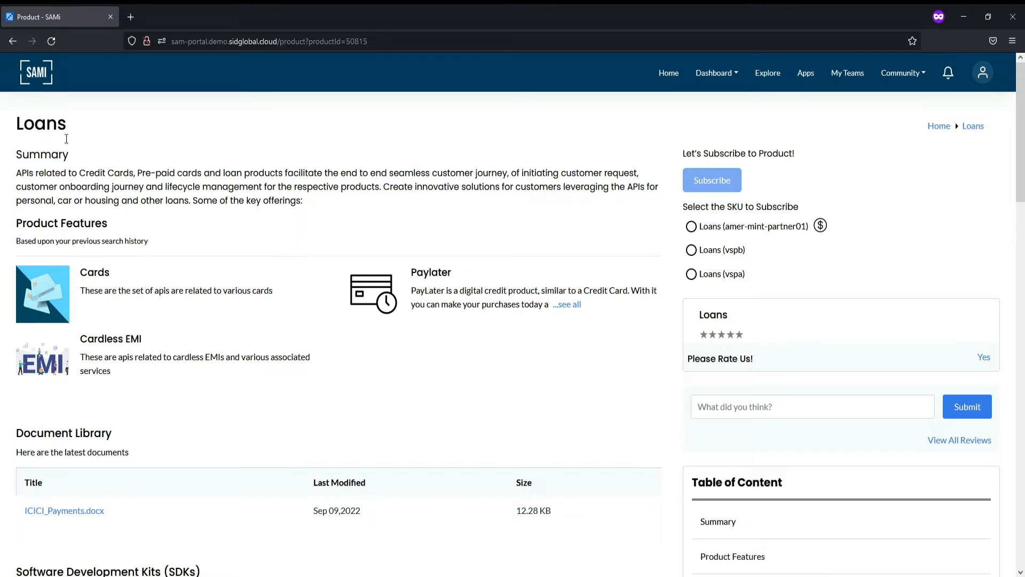
double_click(40, 123)
left_click_drag(23, 224, 188, 399)
scroll(188, 399, "down", 1)
scroll(188, 399, "down", 1)
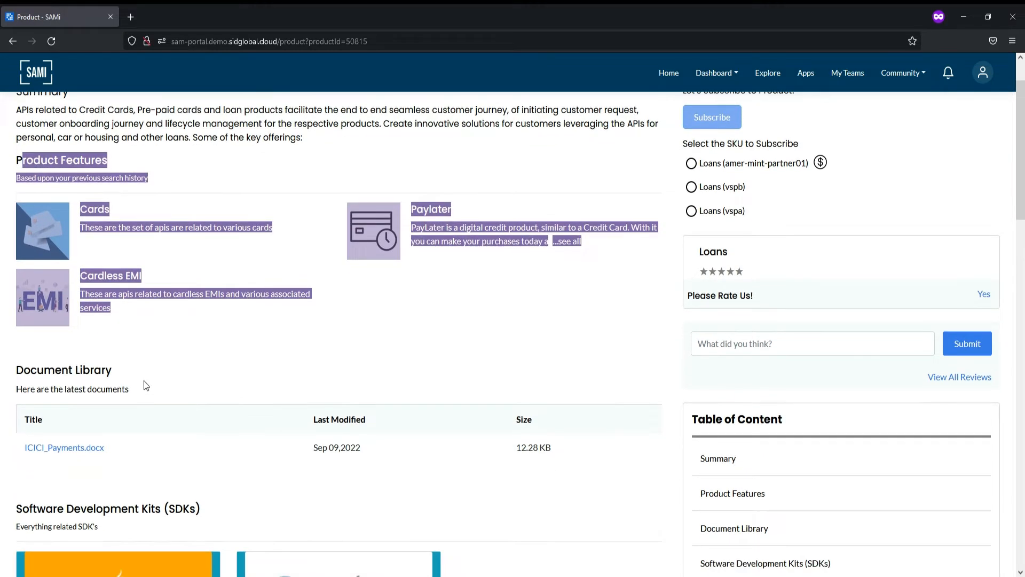
left_click_drag(30, 365, 207, 409)
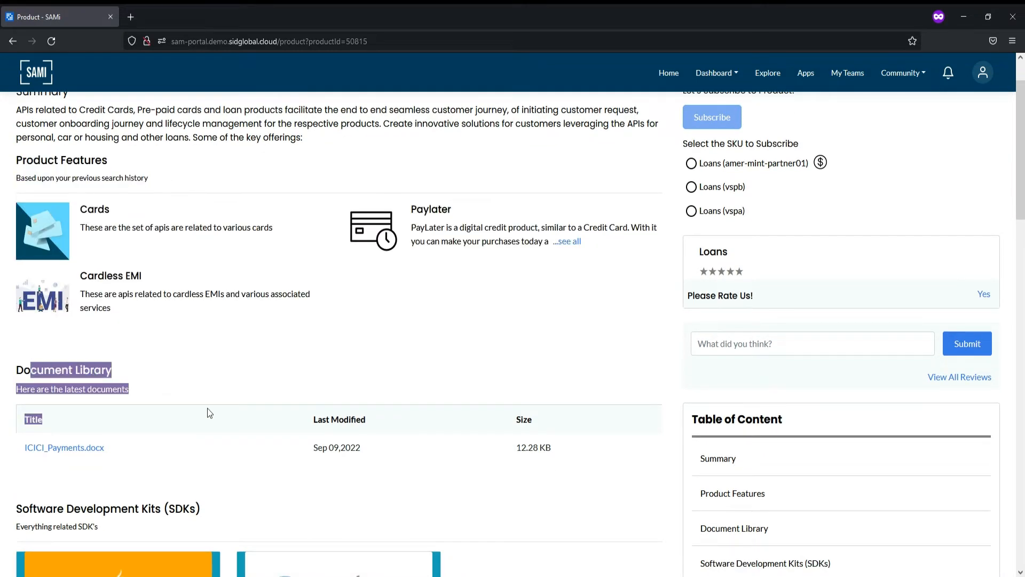
scroll(207, 409, "down", 3)
scroll(207, 411, "down", 3)
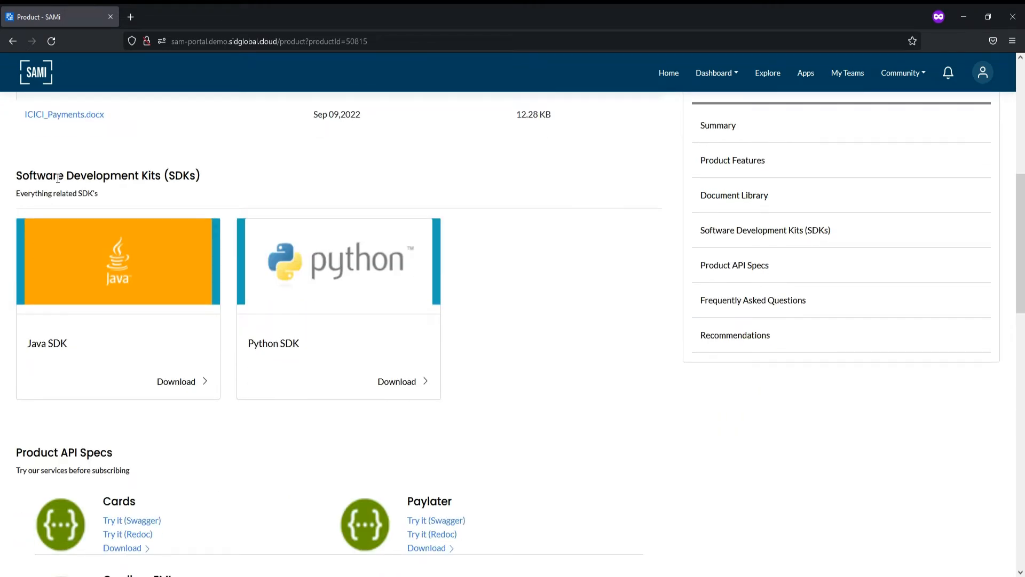
left_click_drag(58, 178, 473, 392)
left_click(480, 392)
scroll(479, 392, "down", 1)
scroll(479, 395, "down", 3)
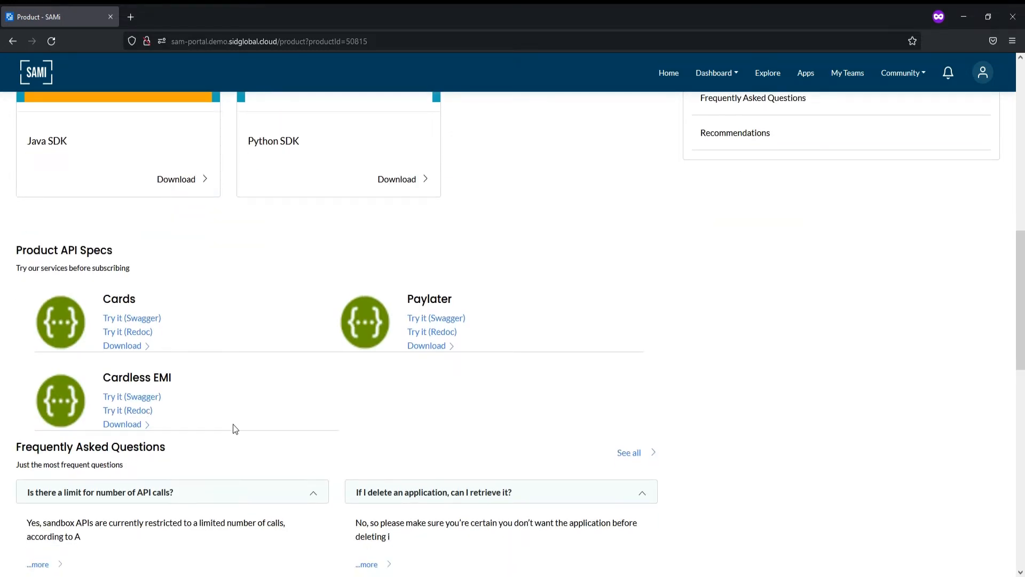
left_click_drag(226, 423, 2, 229)
left_click(2, 235)
scroll(2, 234, "down", 3)
scroll(2, 235, "up", 7)
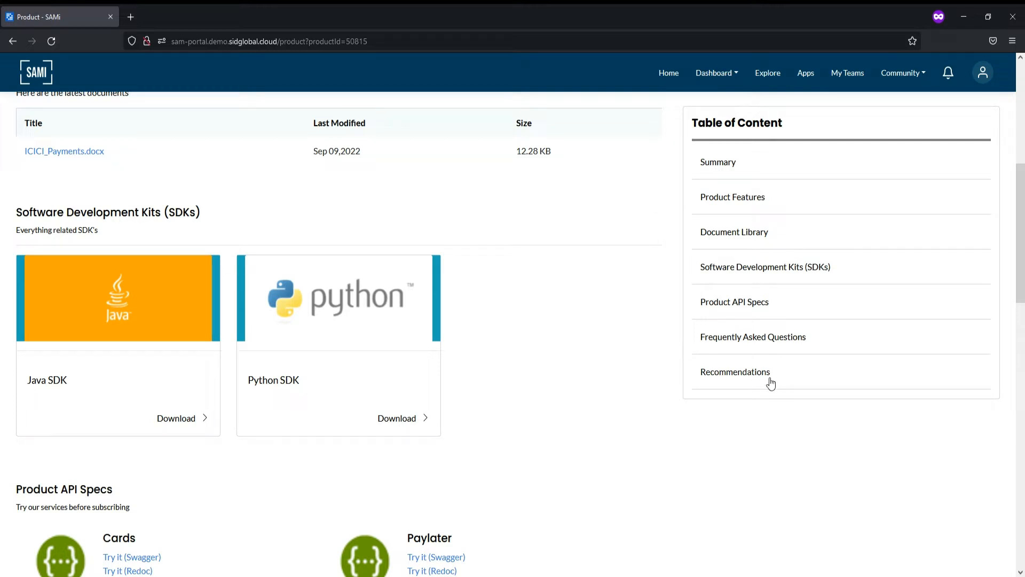
scroll(765, 410, "down", 10)
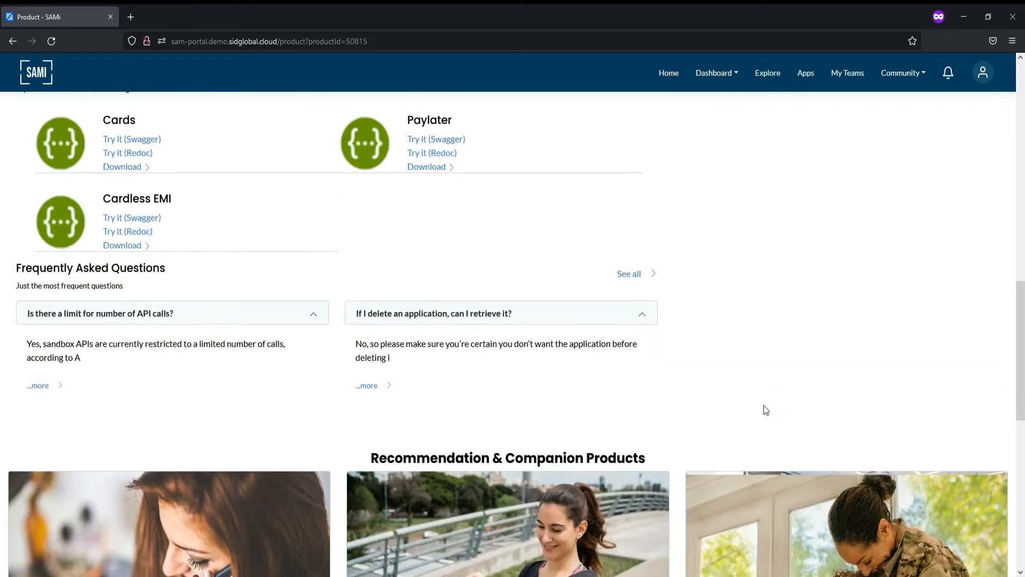
scroll(764, 409, "up", 1)
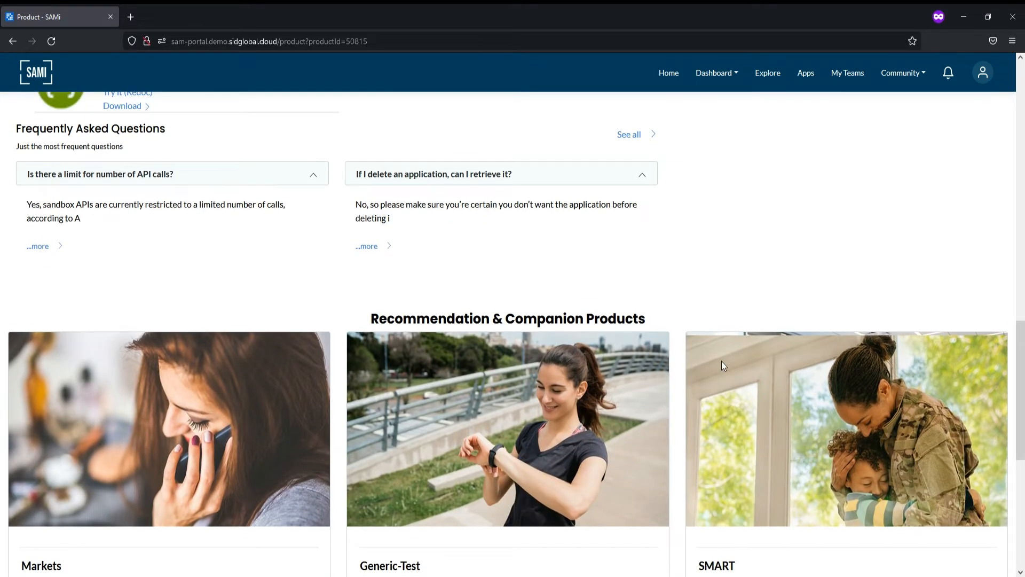
scroll(730, 292, "down", 1)
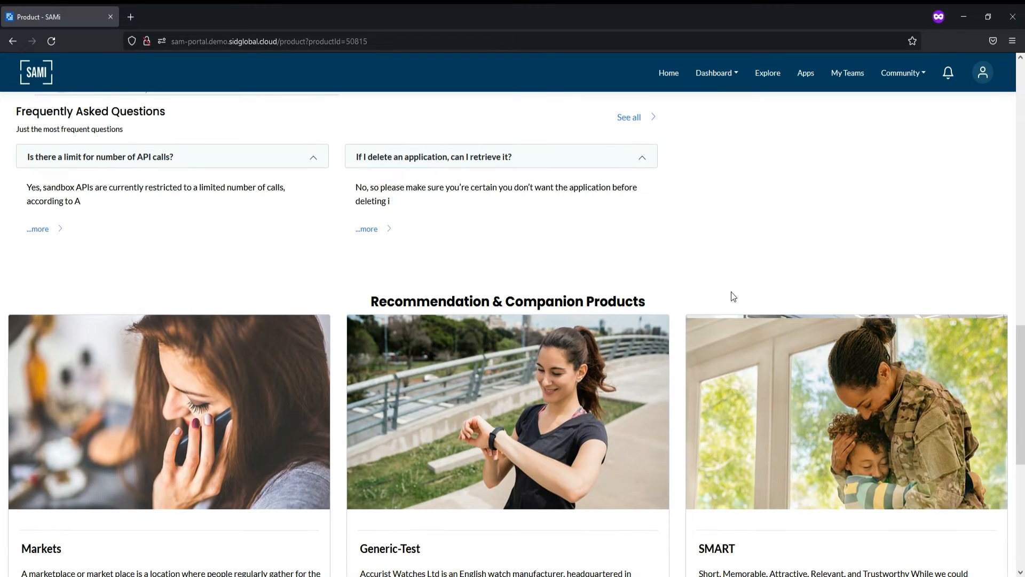
scroll(731, 297, "down", 3)
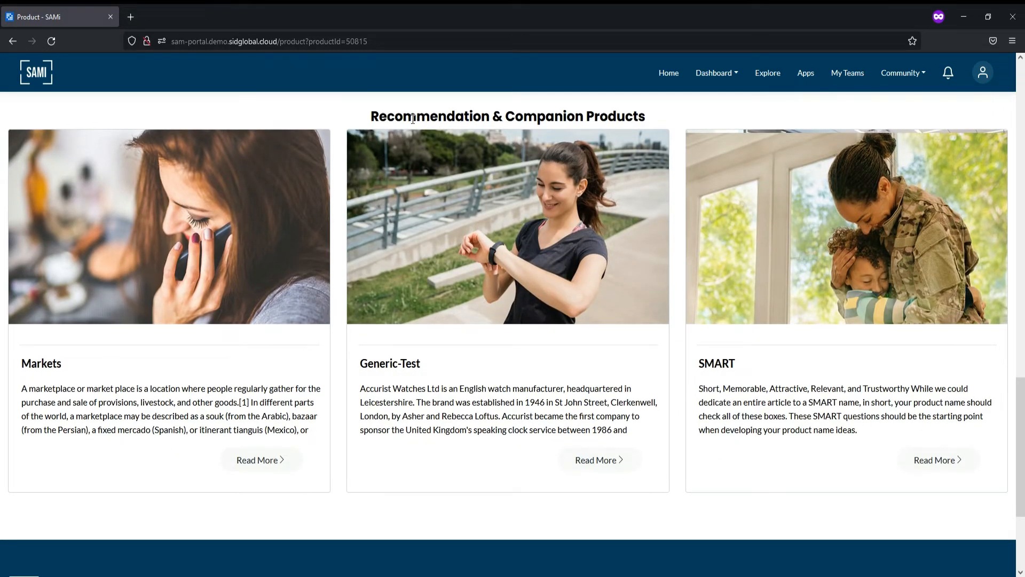
scroll(764, 338, "up", 12)
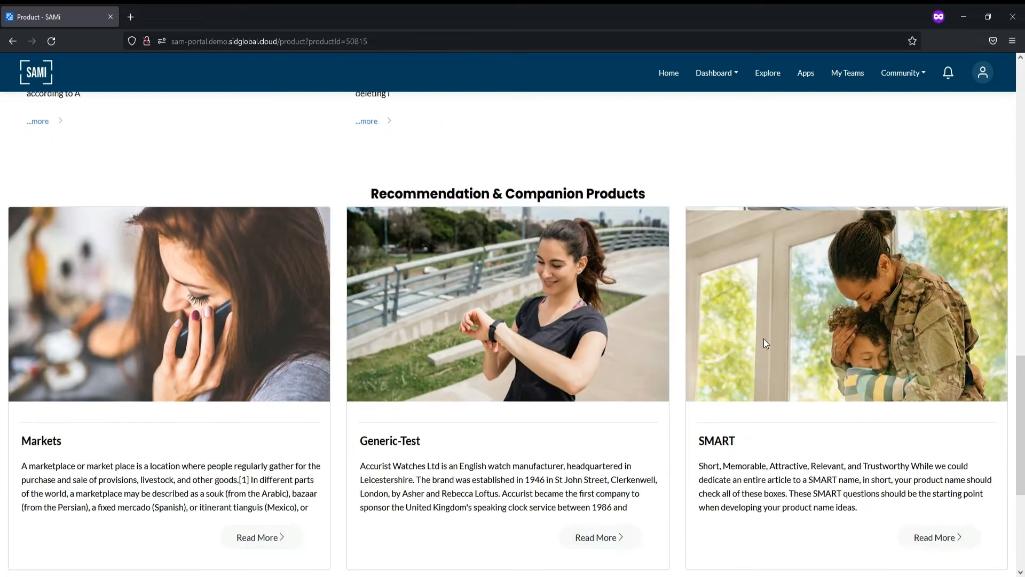
scroll(764, 339, "up", 4)
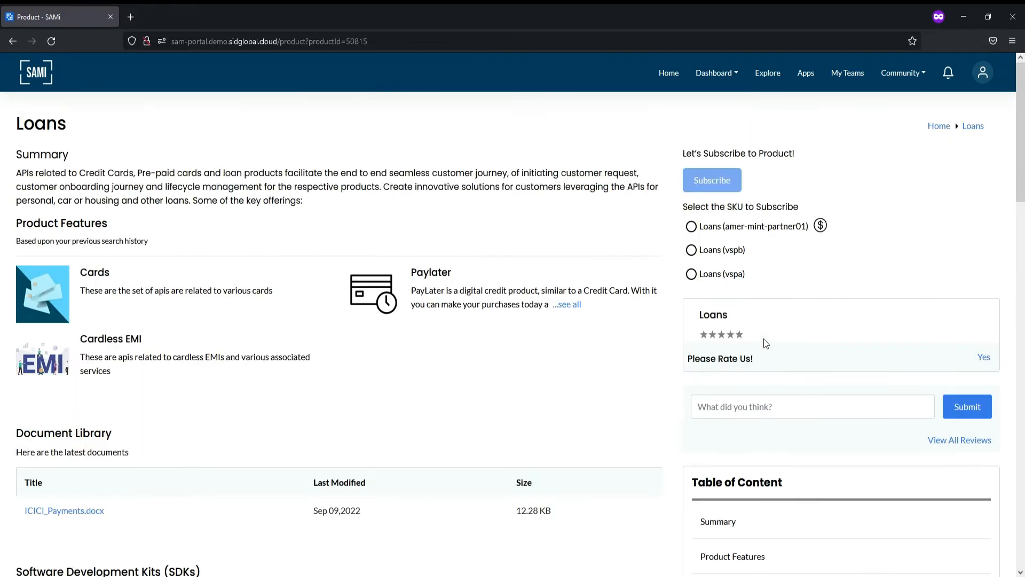
- Switch to the Product Owner Dashboard via the Dashboard menu and scroll its product list
left_click(730, 75)
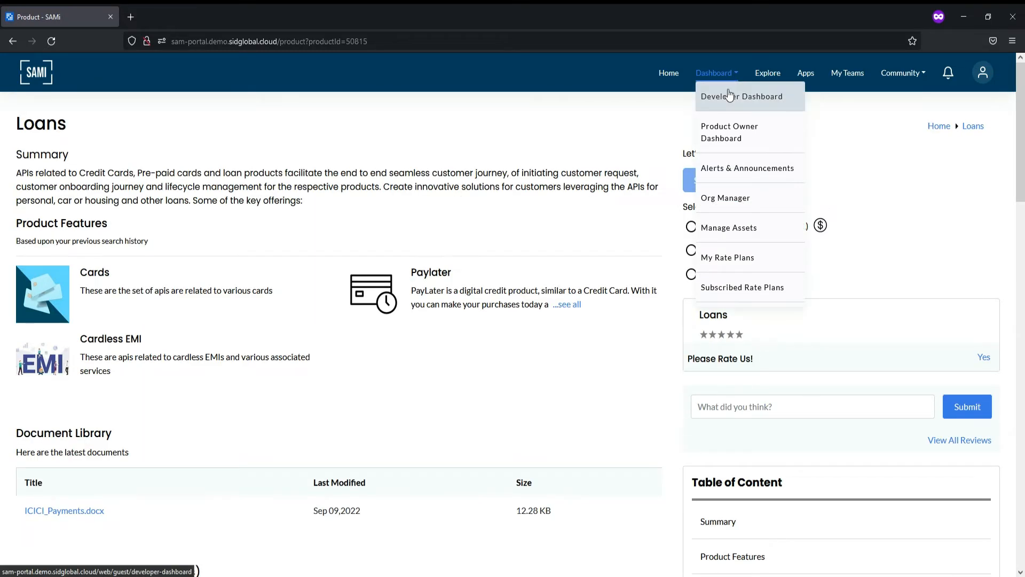
left_click(735, 138)
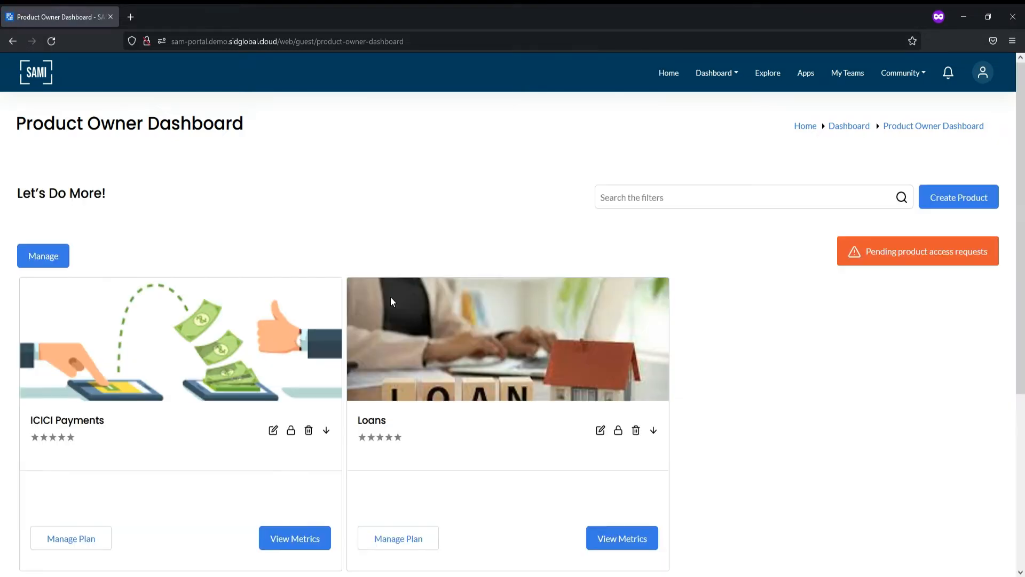
scroll(391, 297, "down", 2)
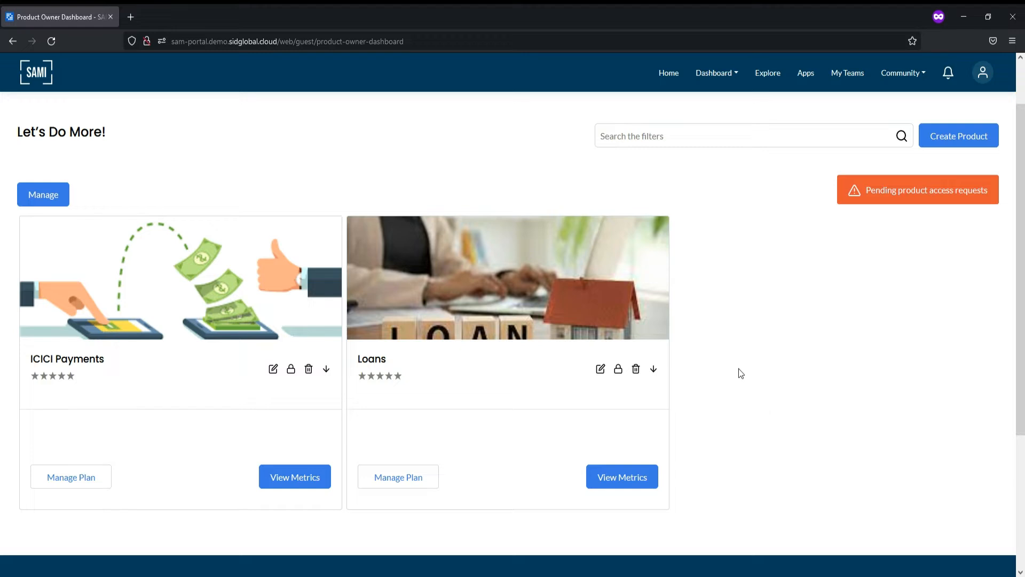
left_click(598, 370)
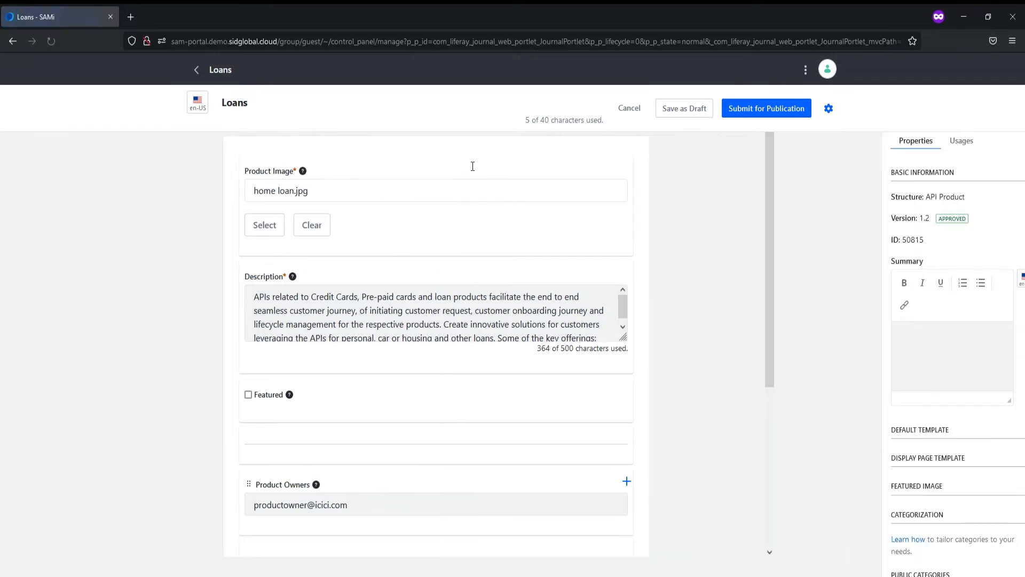
left_click(313, 96)
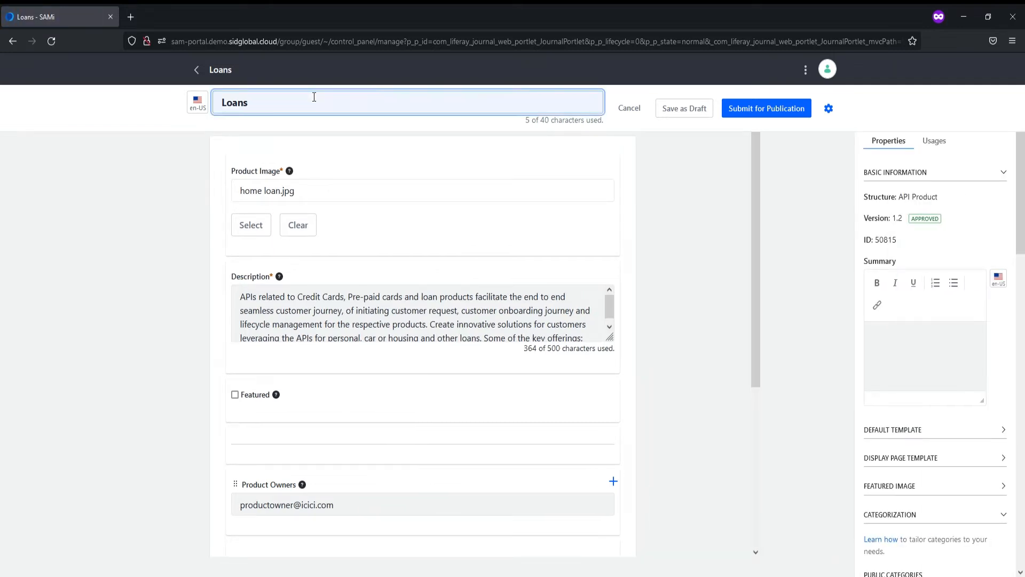
left_click(404, 312)
scroll(405, 313, "down", 1)
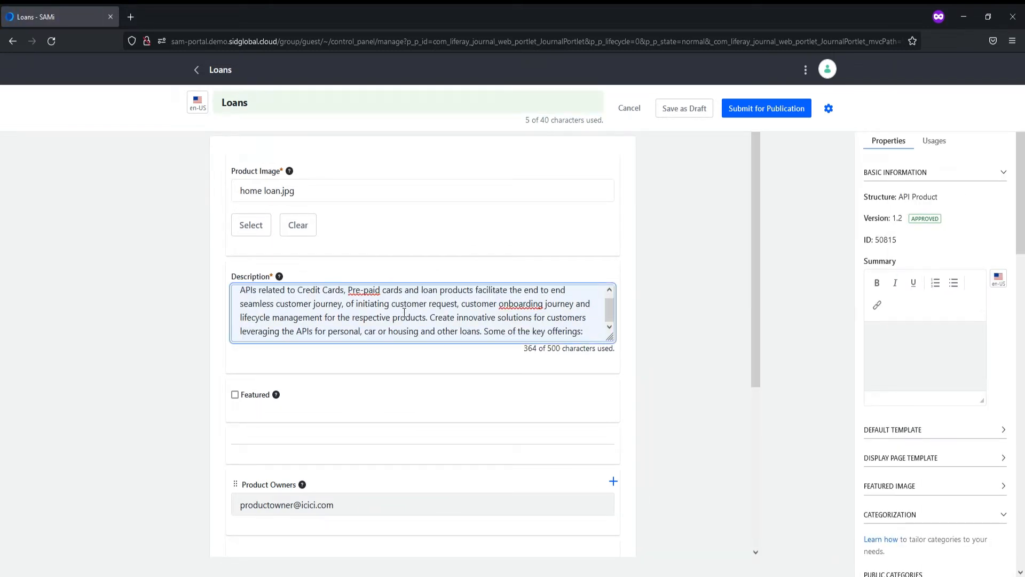
scroll(404, 312, "down", 3)
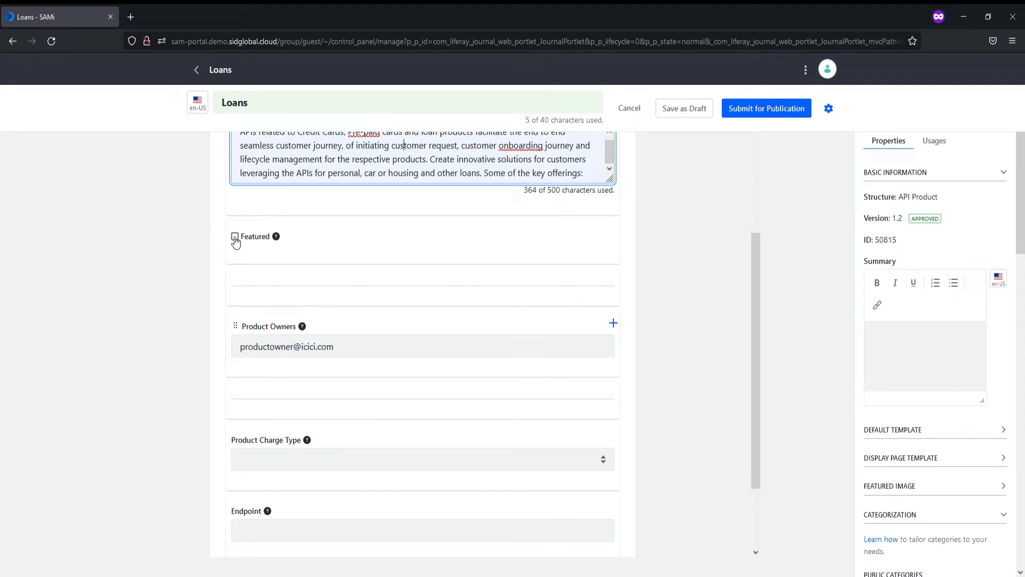
mouse_move(278, 239)
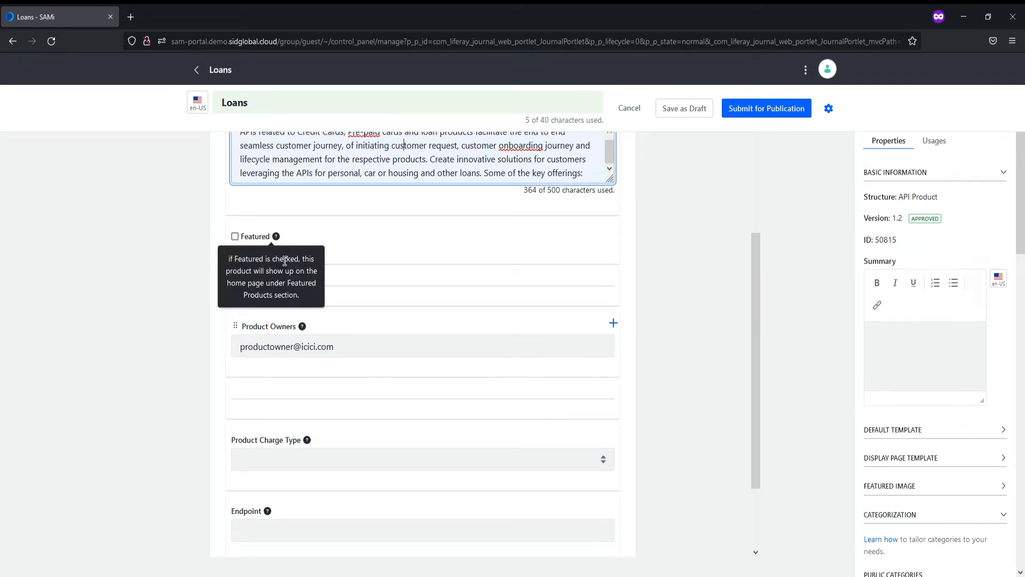
mouse_move(302, 326)
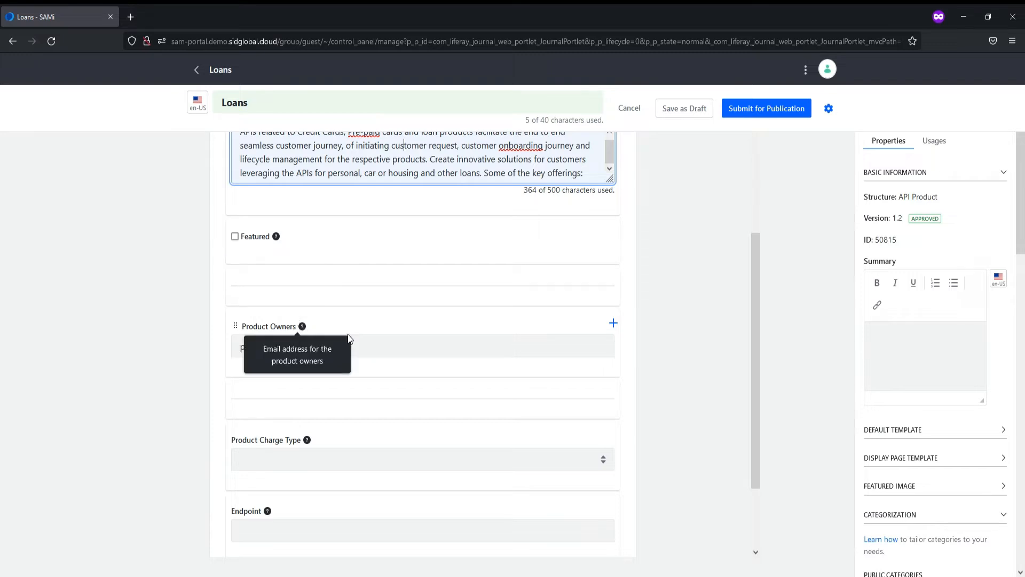
scroll(405, 395, "down", 2)
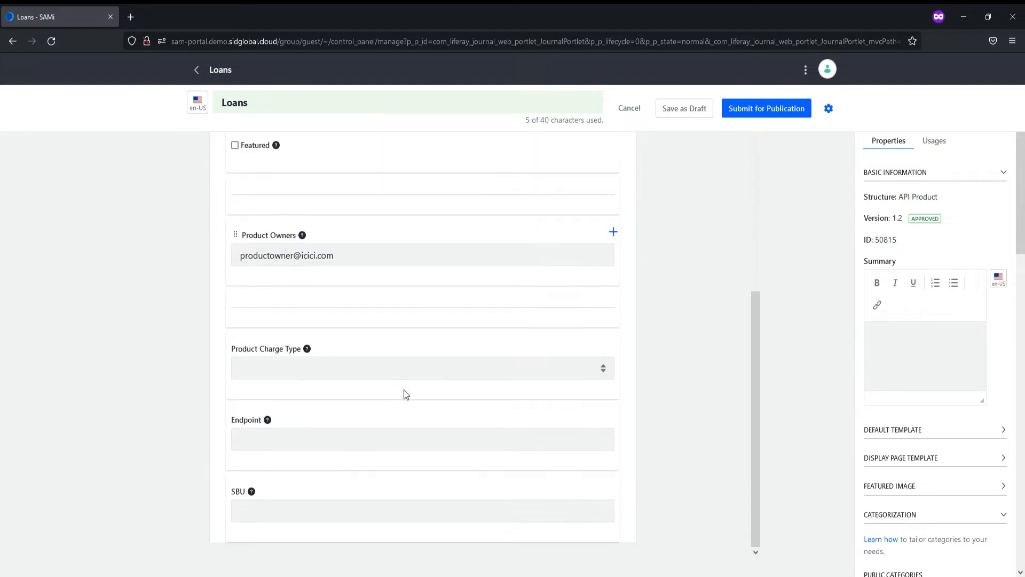
left_click(448, 372)
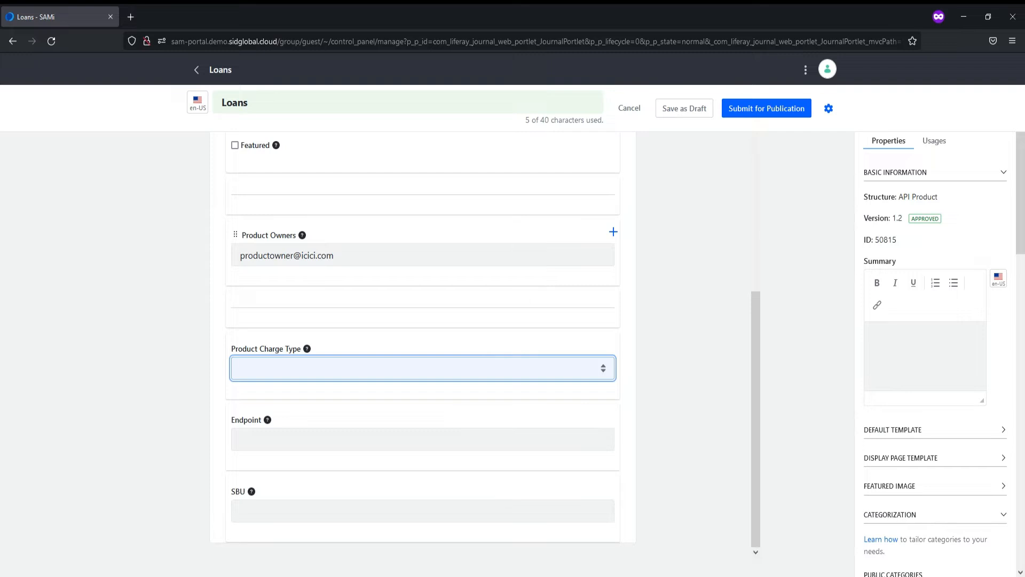
left_click(809, 422)
scroll(870, 415, "down", 4)
scroll(871, 416, "down", 2)
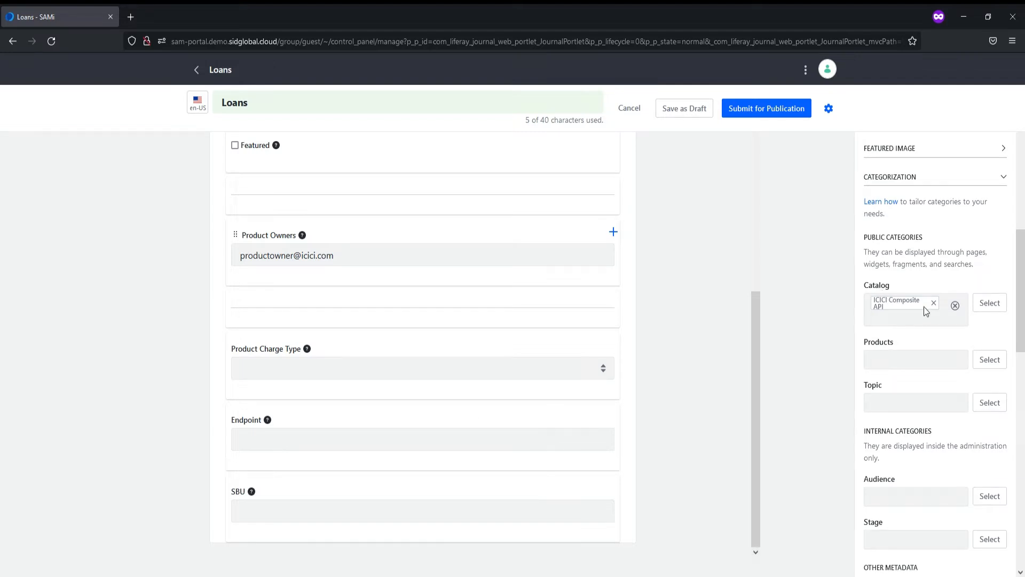
scroll(923, 307, "down", 4)
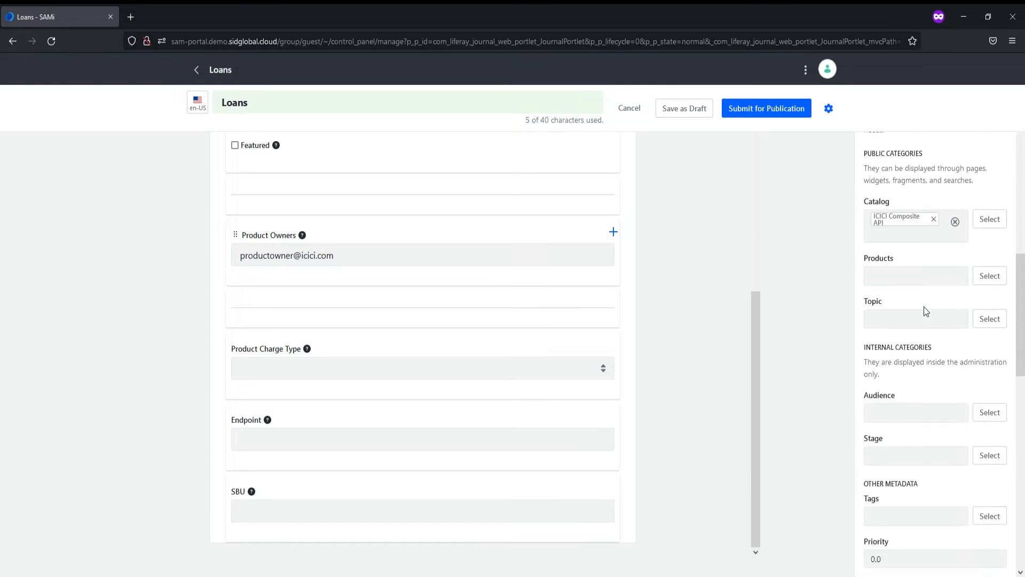
scroll(923, 307, "down", 5)
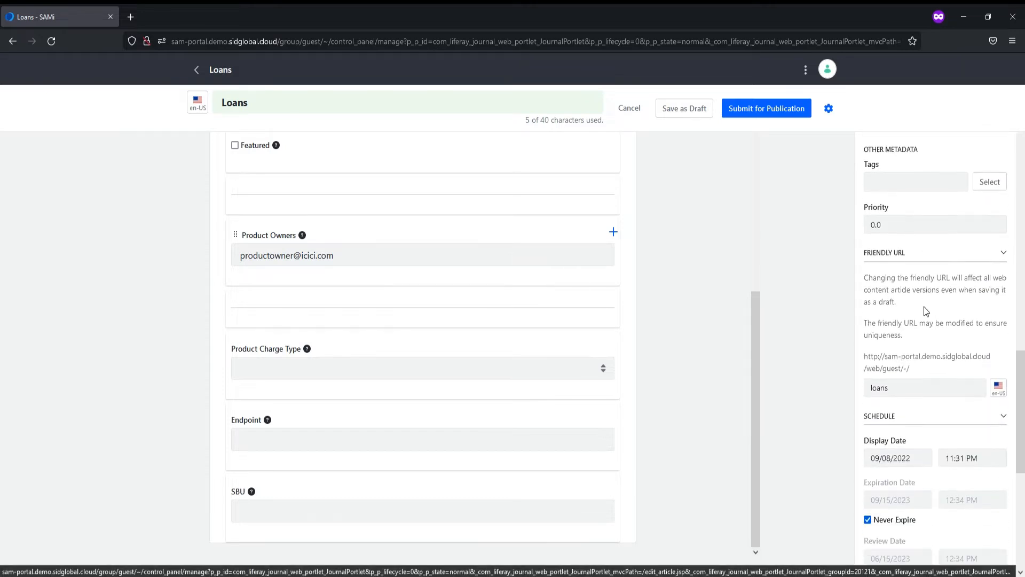
scroll(926, 311, "down", 3)
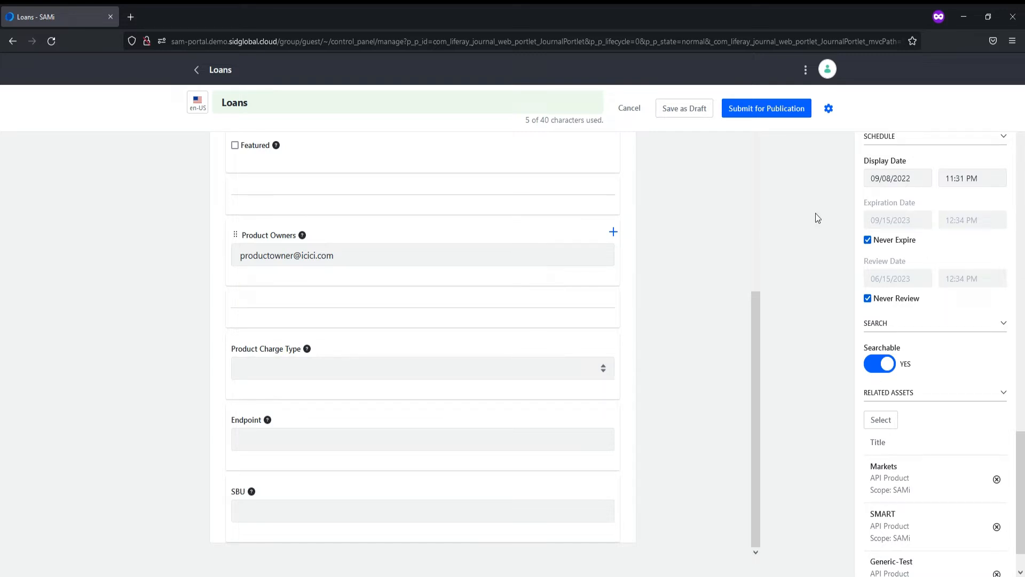
- Cancel the Loans product edits and go to Dashboard > Manage Assets
left_click(637, 110)
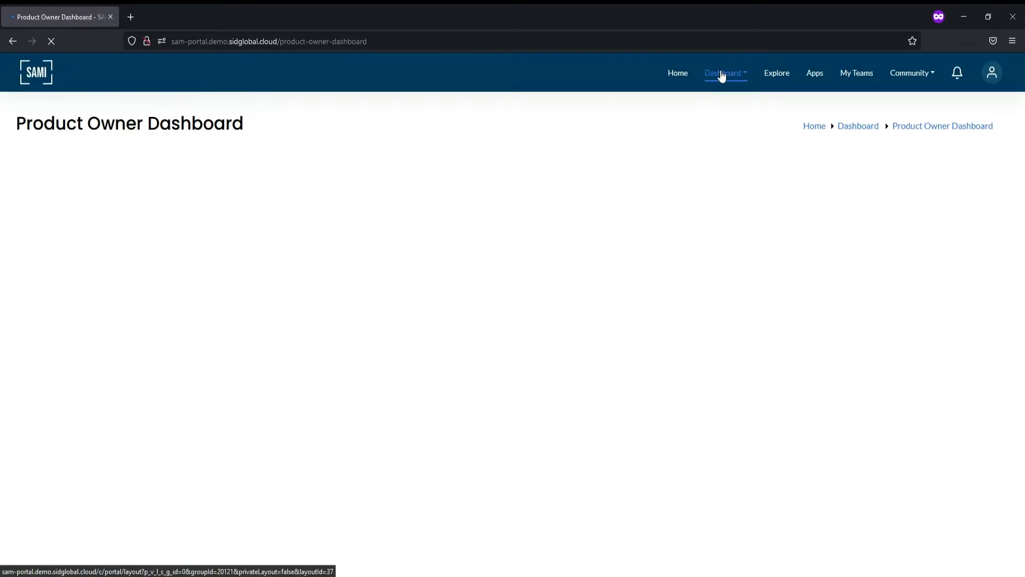
left_click(733, 78)
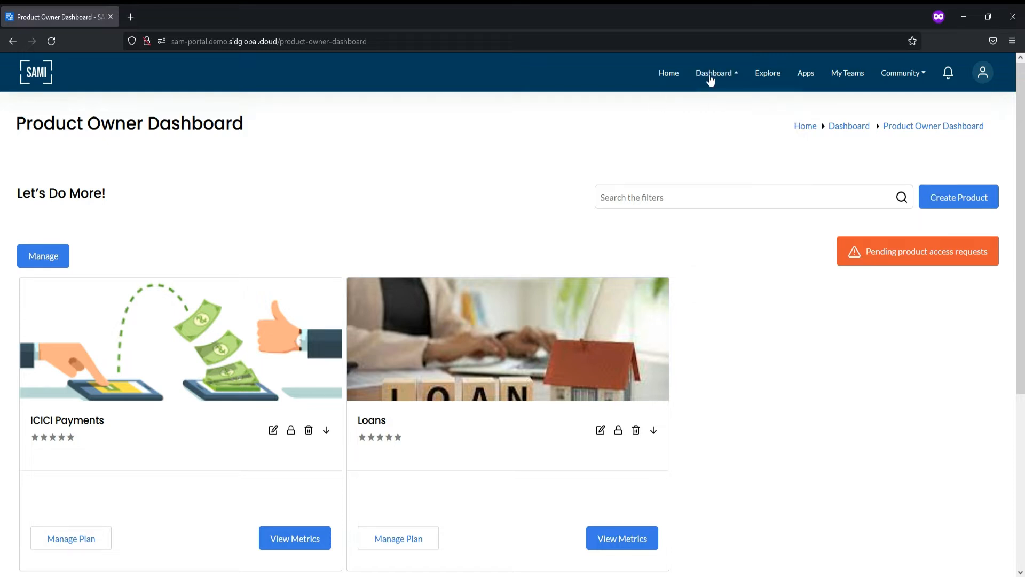
mouse_move(714, 78)
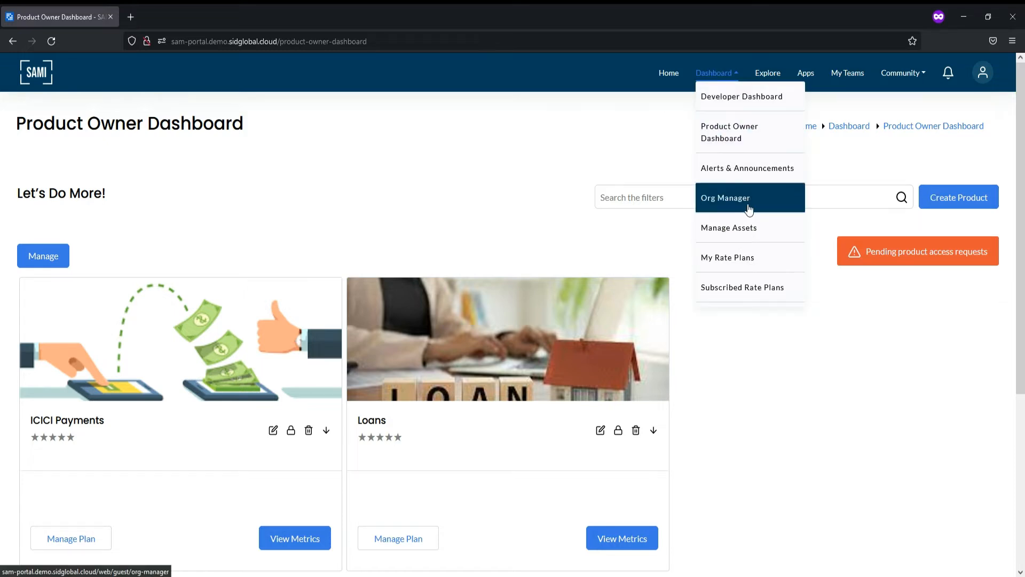
left_click(752, 230)
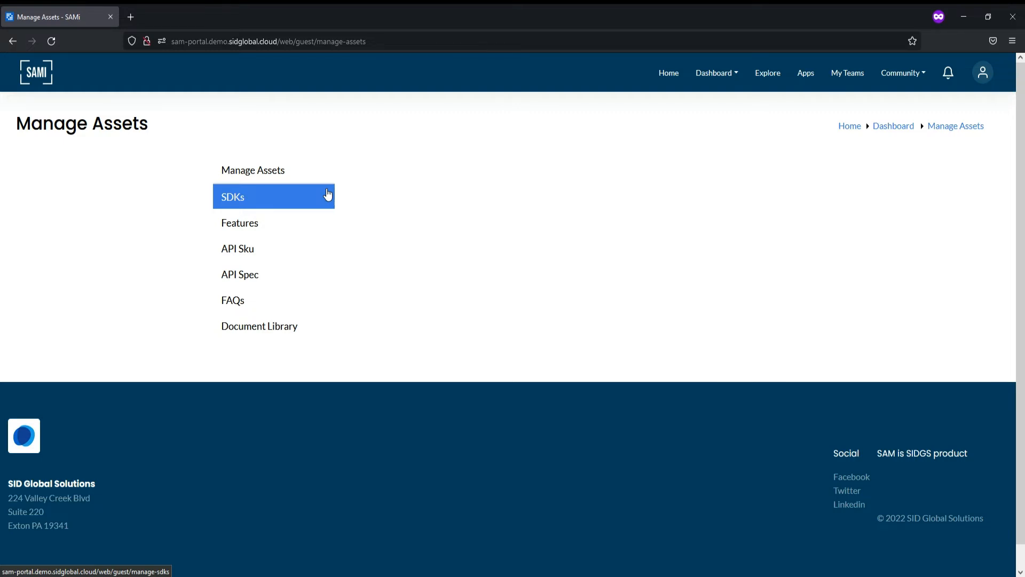
- Add a new entry under SDKs and give it the title python2
left_click(246, 195)
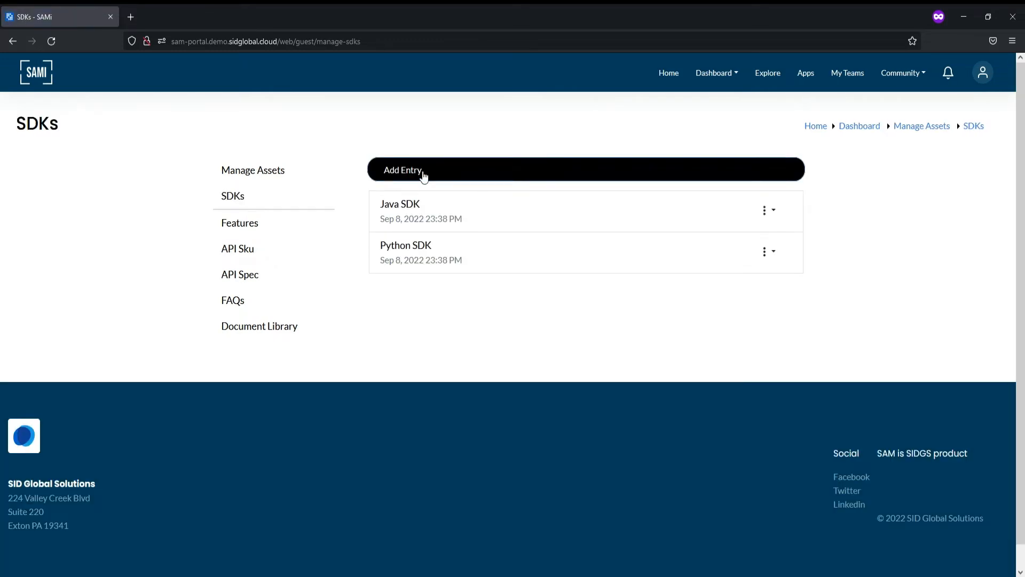
left_click(441, 171)
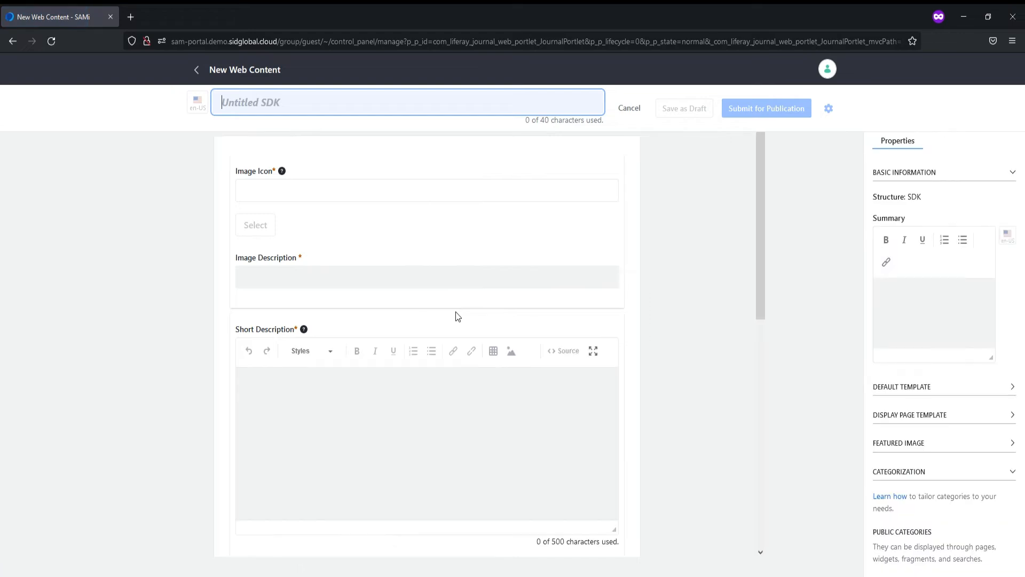
left_click(257, 102)
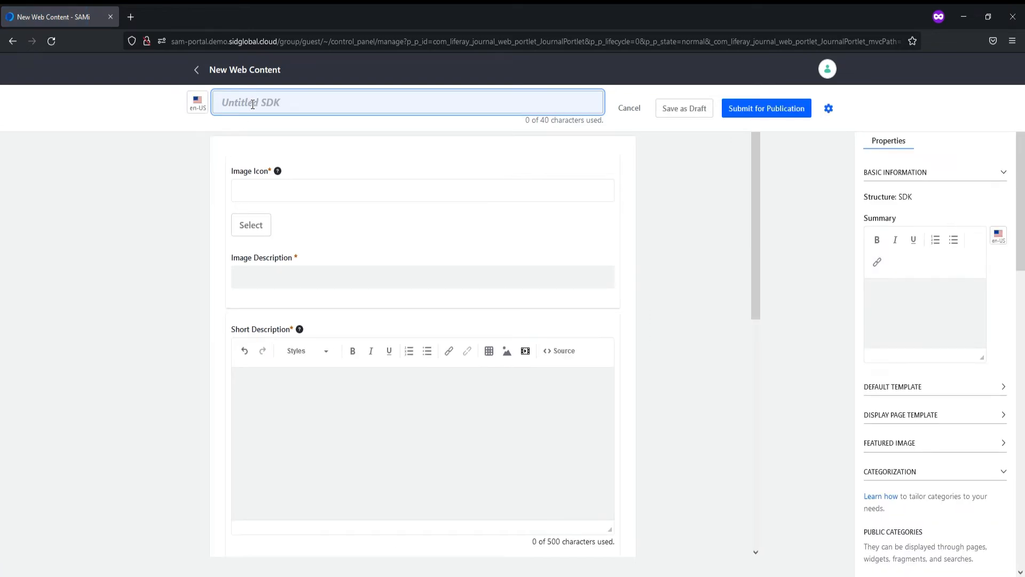
type("python")
type("3")
- Set the SDK icon to sdk_phyton.png from Documents and Media > SDK_Icons
left_click(251, 225)
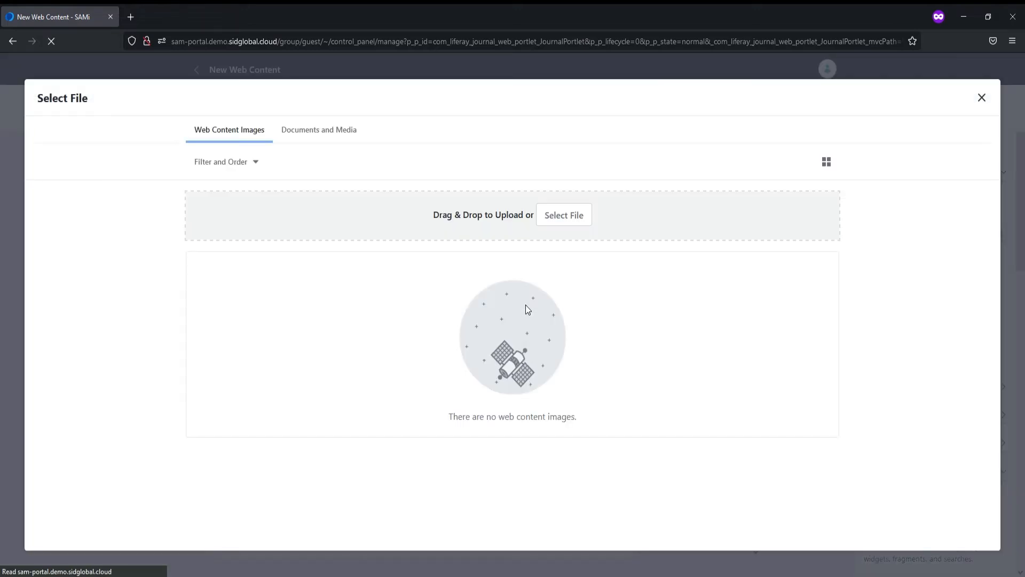
left_click(336, 132)
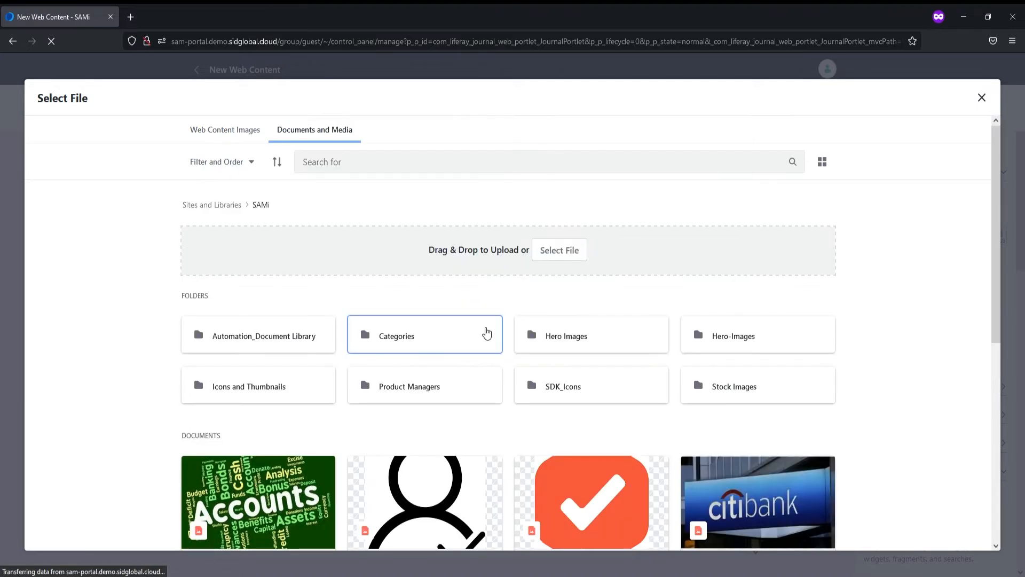
left_click(558, 392)
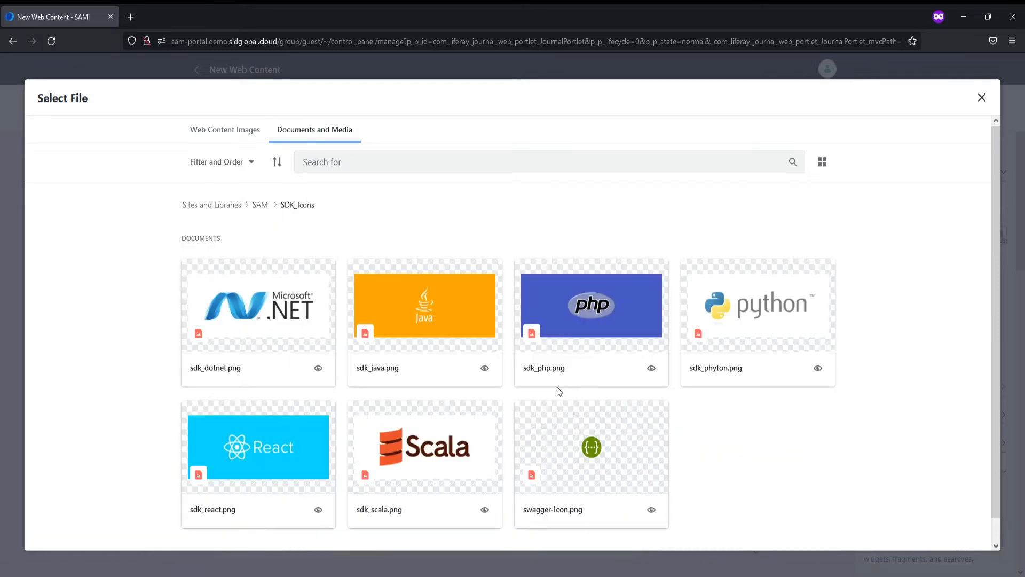
left_click(724, 341)
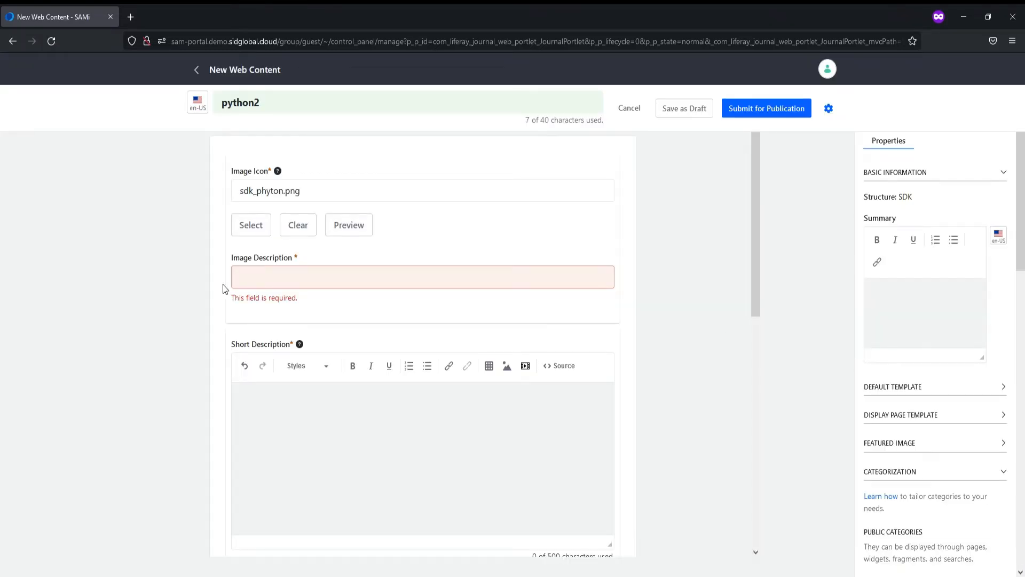
- Enter 'python sdk' as the image description and copy it into the short description
left_click(293, 280)
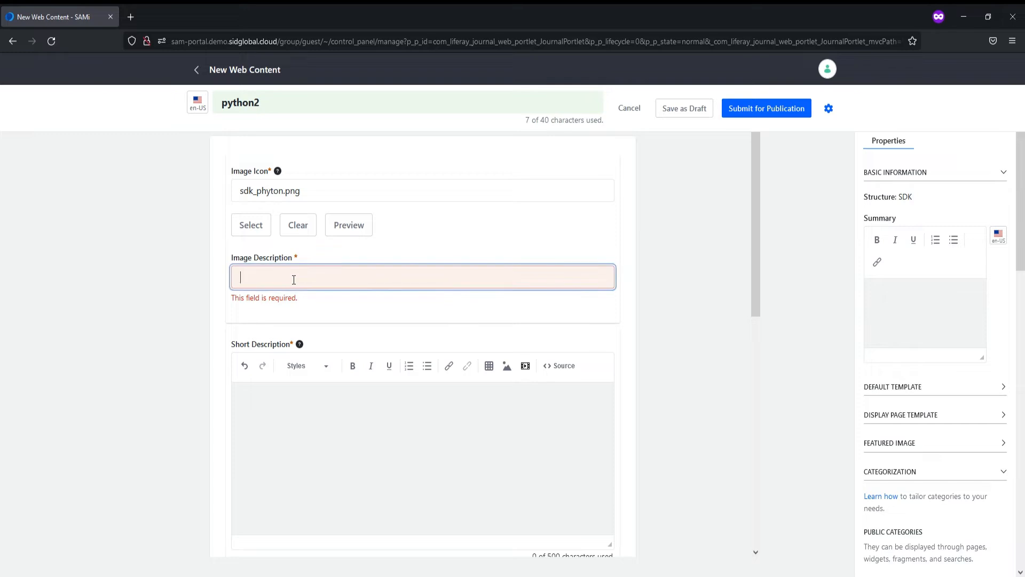
type("python sdk")
left_click(331, 455)
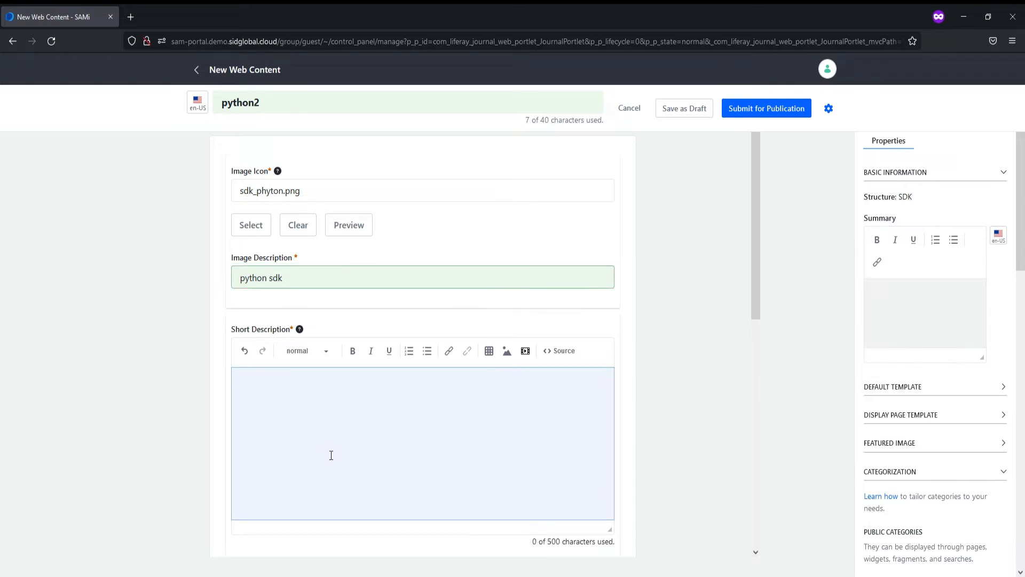
scroll(331, 455, "down", 2)
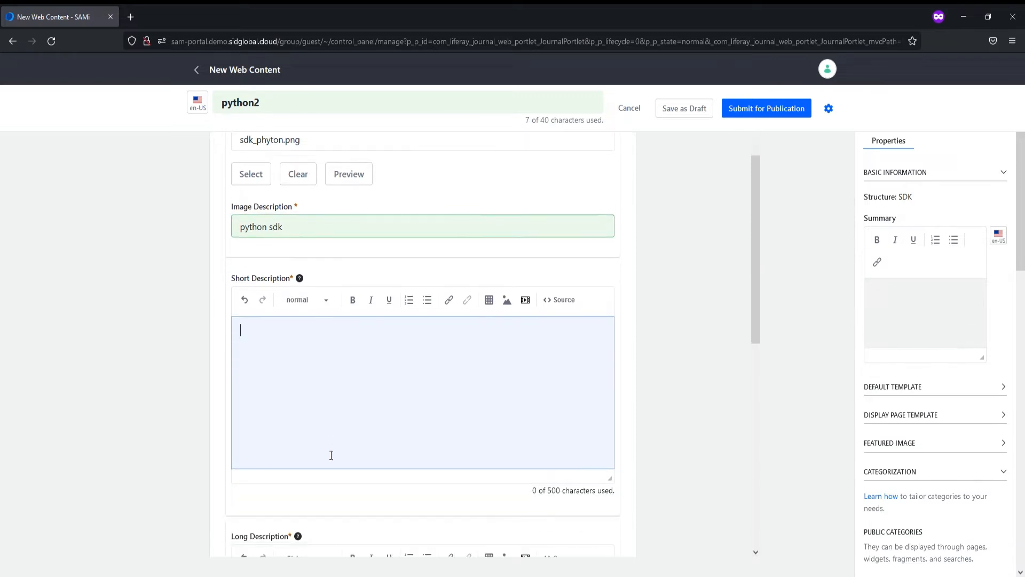
triple_click(302, 216)
key("ctrl+c")
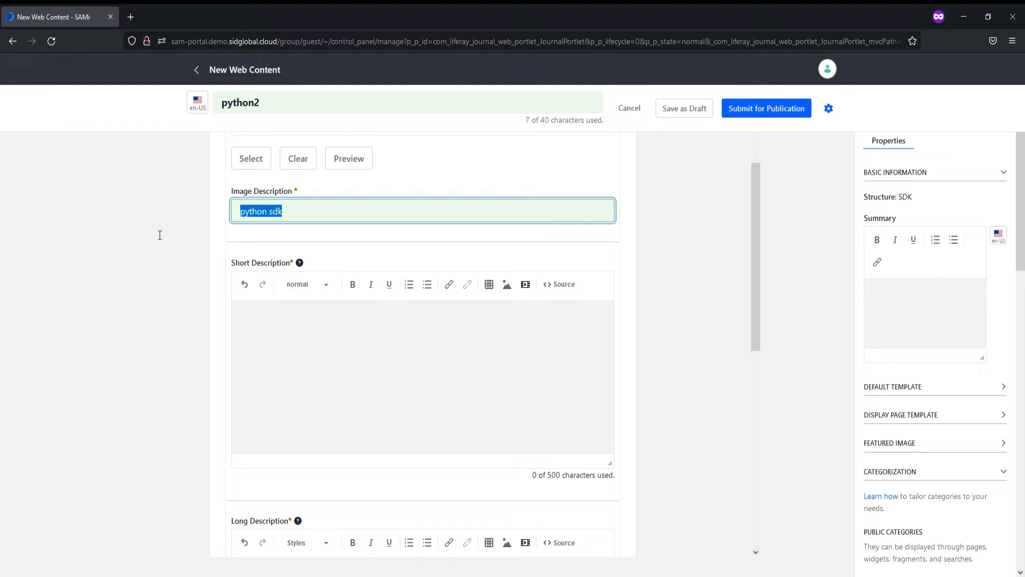
left_click(348, 397)
key("ctrl+v")
scroll(1018, 442, "down", 5)
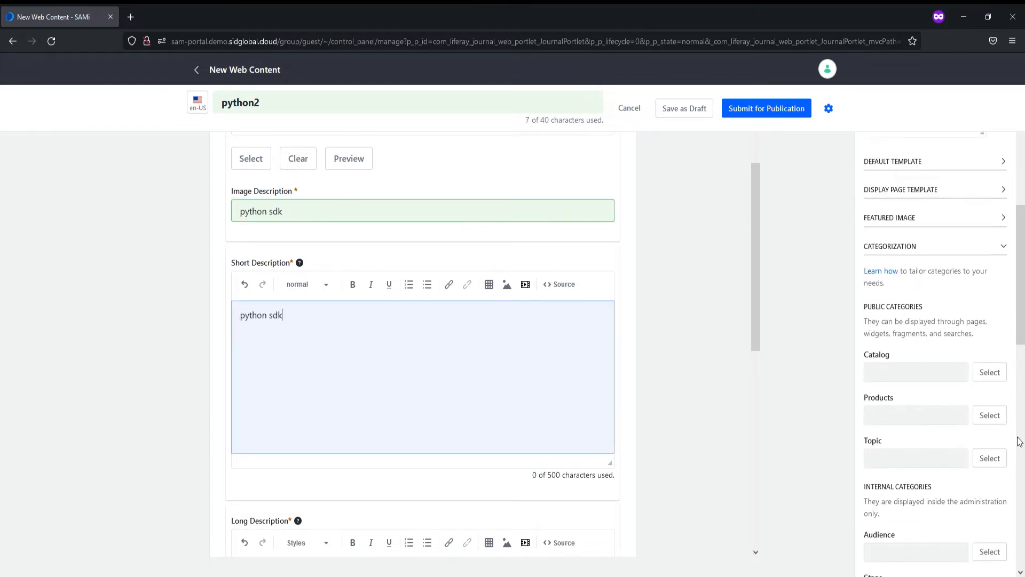
- Search the Select Products picker for icici, then loans, and cancel without choosing a product
left_click(984, 349)
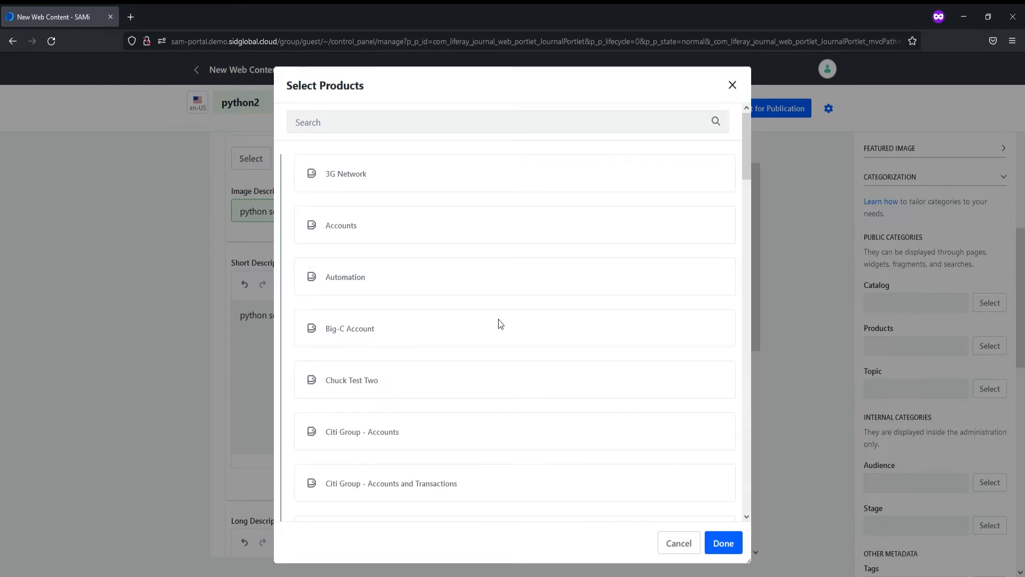
left_click(369, 127)
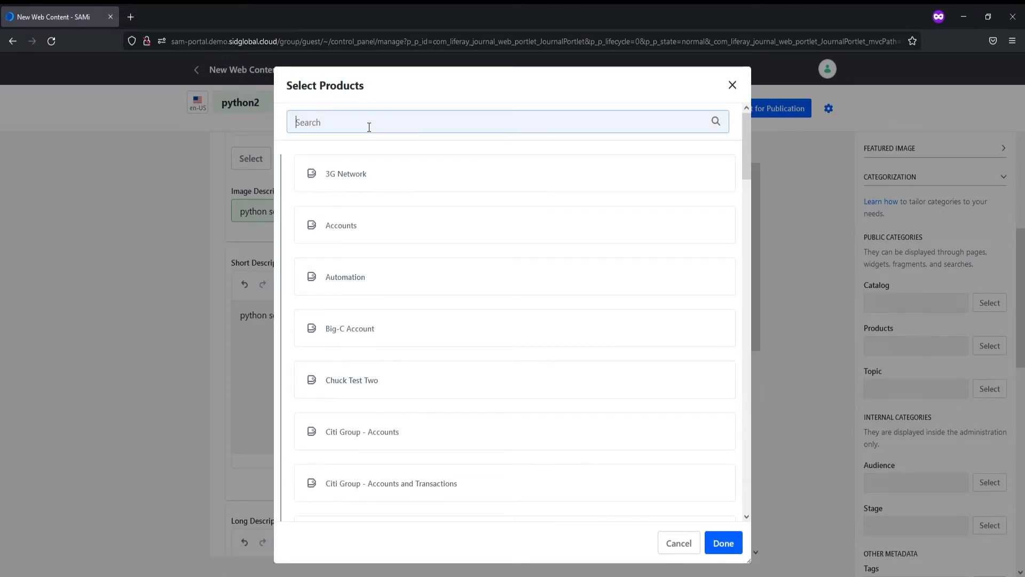
type("icici")
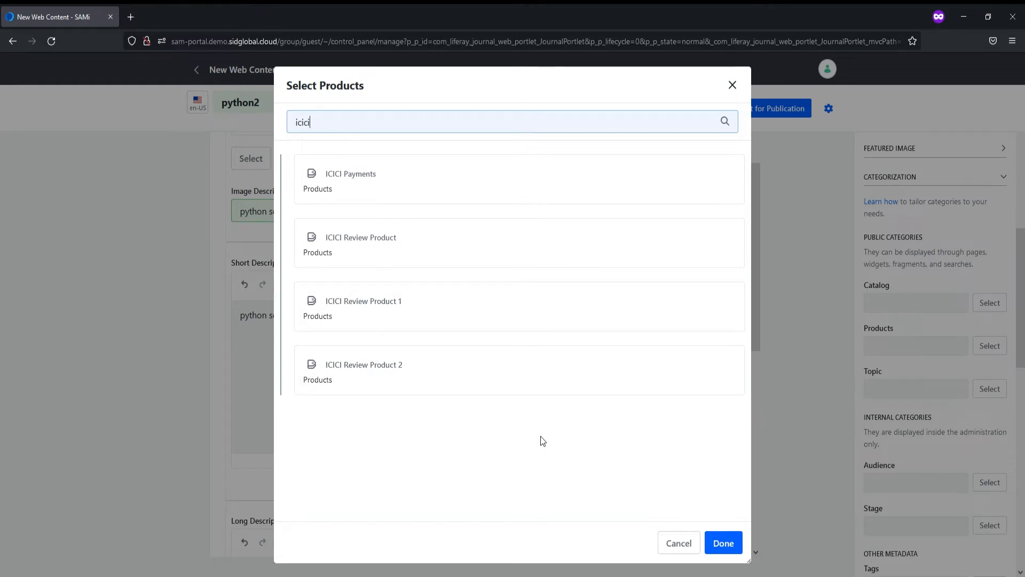
key("BackSpace")
key("BackSpace")
key("BackSpace")
key("BackSpace")
key("BackSpace")
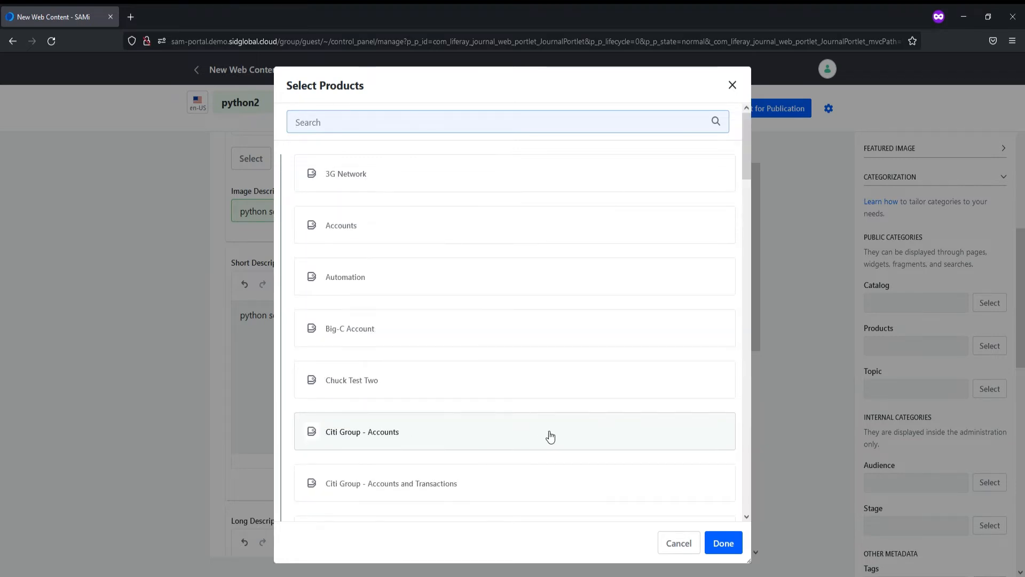
type("loans")
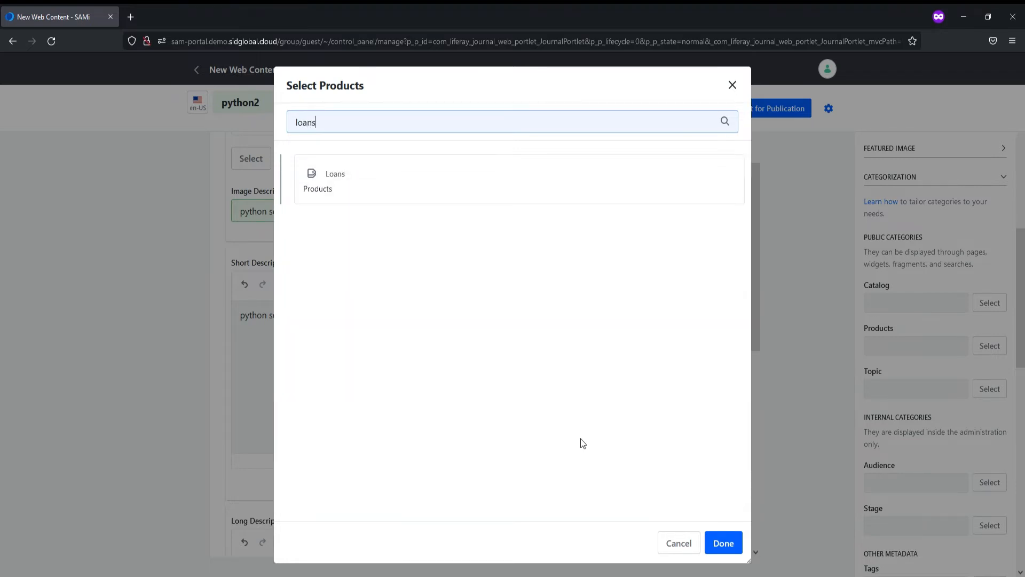
left_click(694, 547)
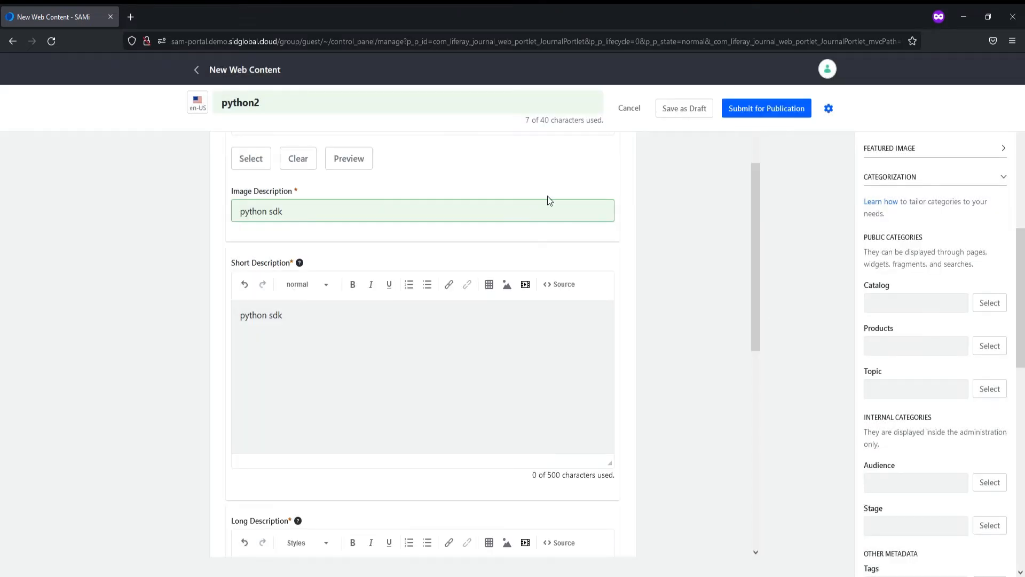
- Abandon the python2 draft and return to the SDKs list with Java SDK and Python SDK
left_click(196, 70)
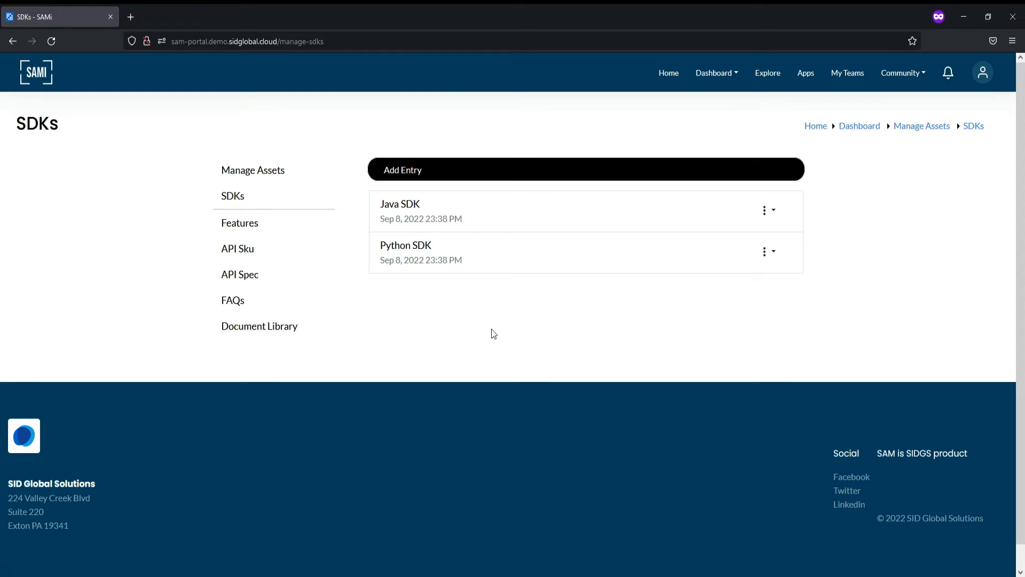
left_click(735, 75)
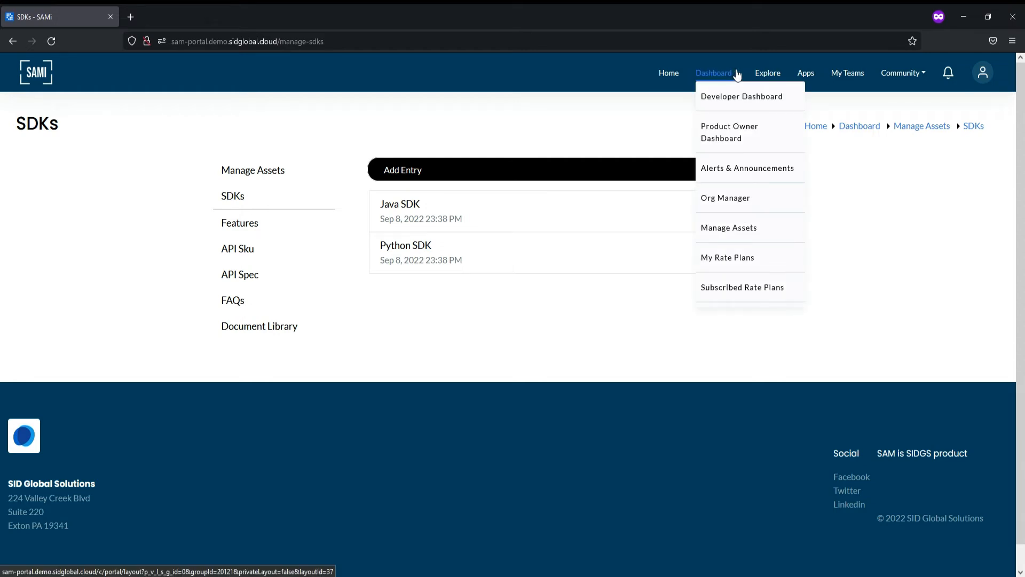
- Open My Rate Plans and expand the Icici Loans plan details
left_click(731, 259)
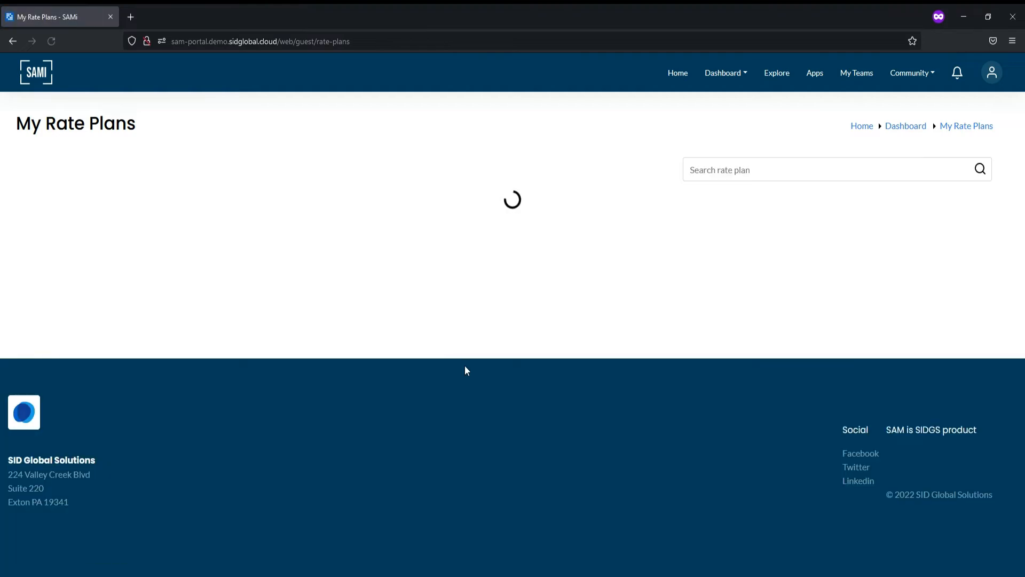
scroll(467, 370, "down", 1)
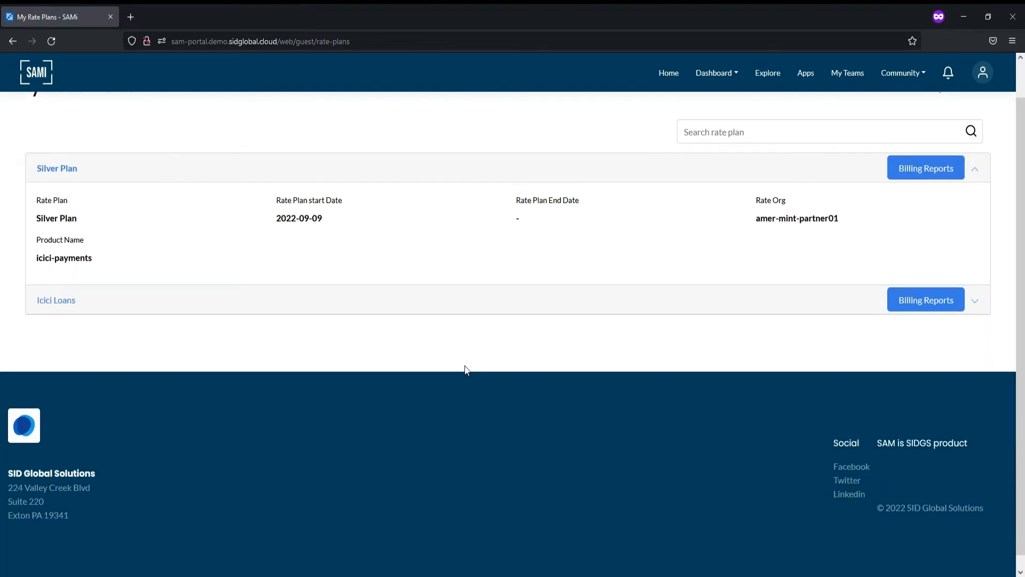
left_click(146, 302)
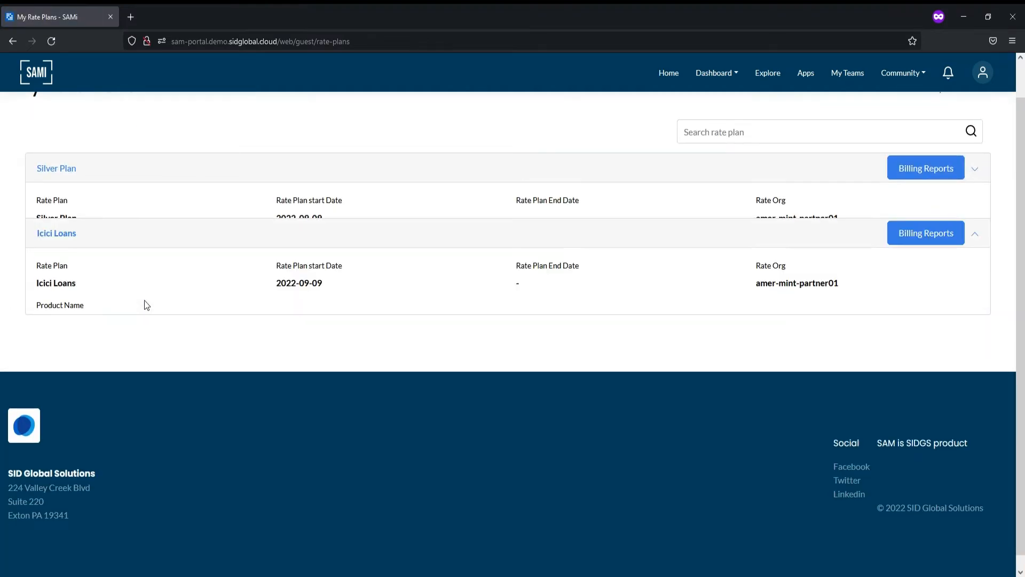
scroll(145, 303, "up", 1)
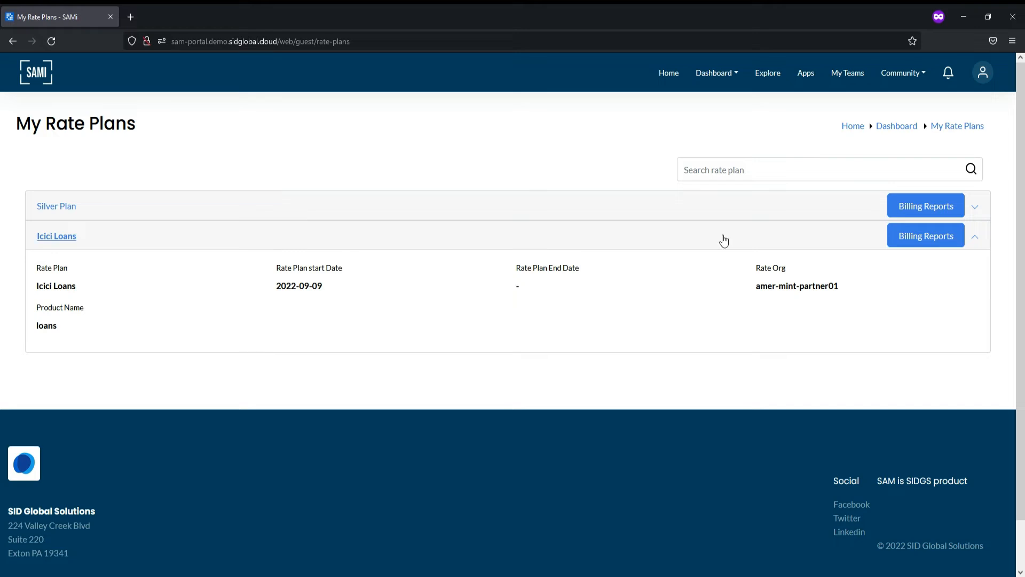
- View the Silver Plan's billing metrics, showing no purchases and $0 revenue, then go back
left_click(925, 209)
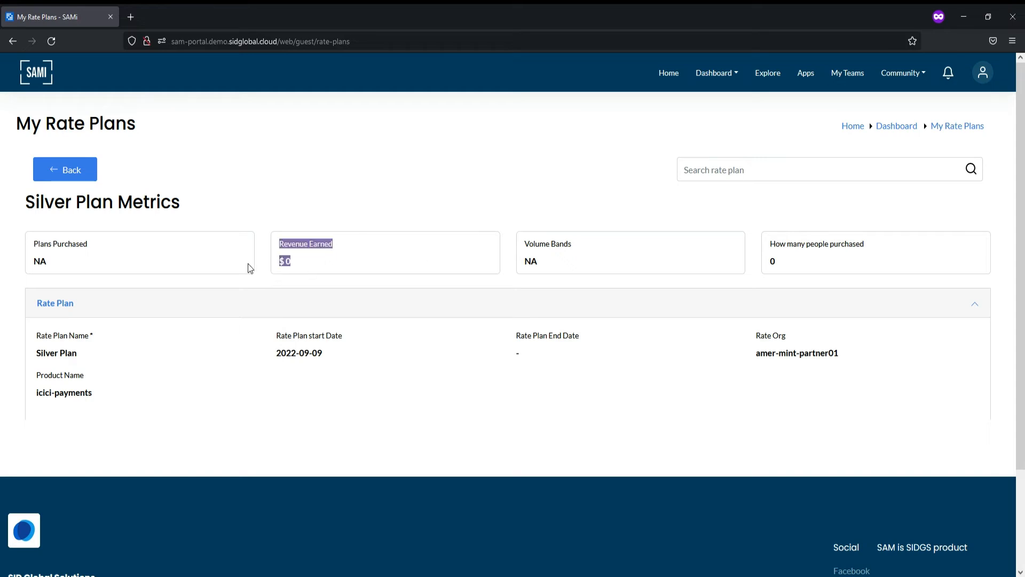
left_click(398, 260)
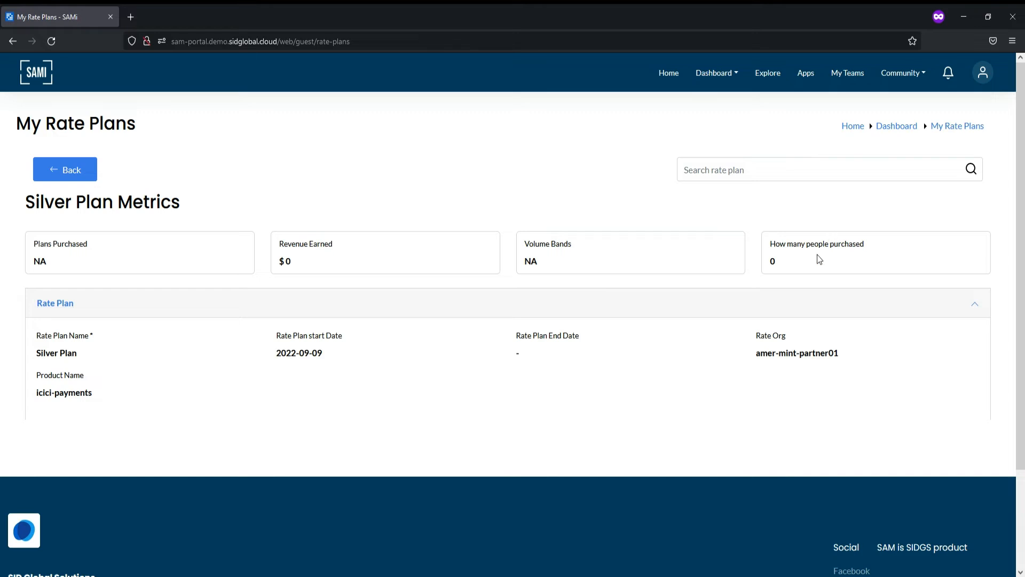
left_click_drag(804, 266, 748, 245)
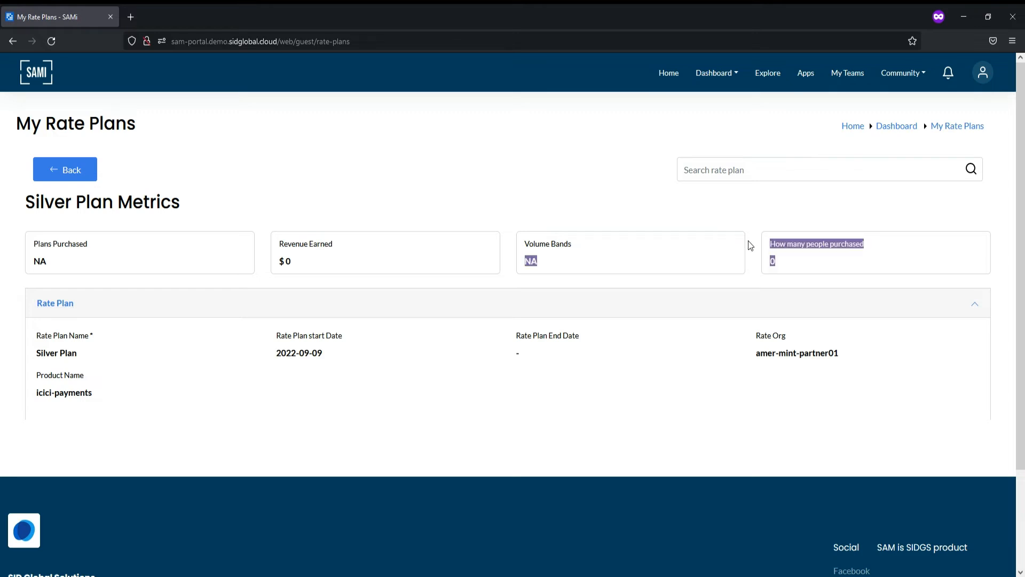
left_click(84, 174)
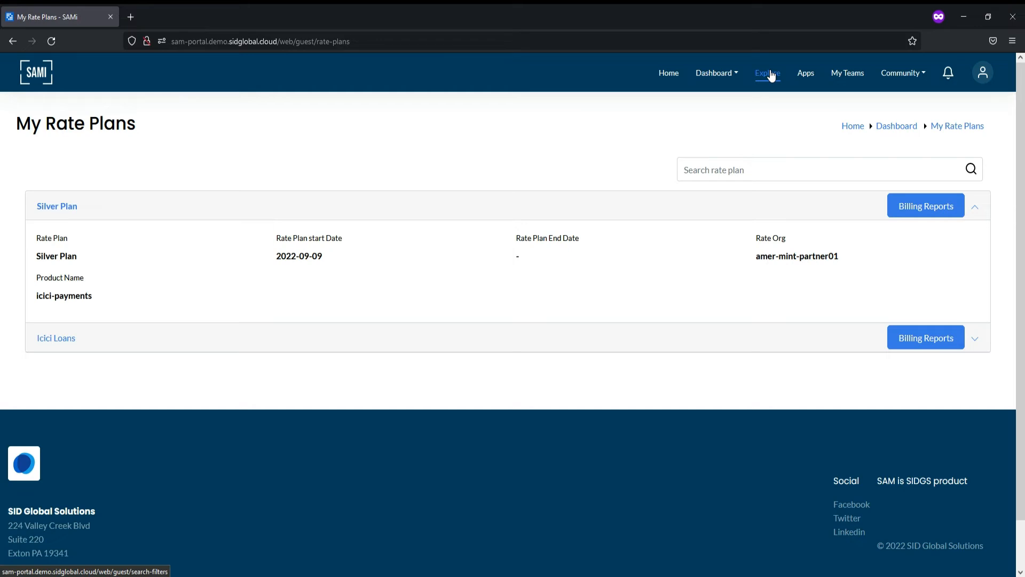
- Filter Apps by the Demoteam team, which shows no results, then open My Teams
left_click(801, 78)
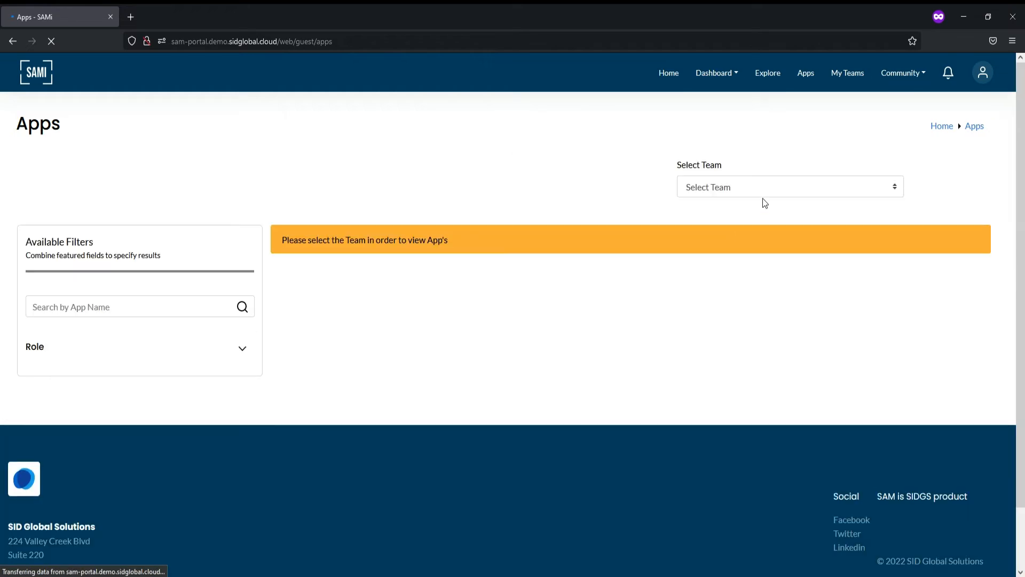
left_click(757, 223)
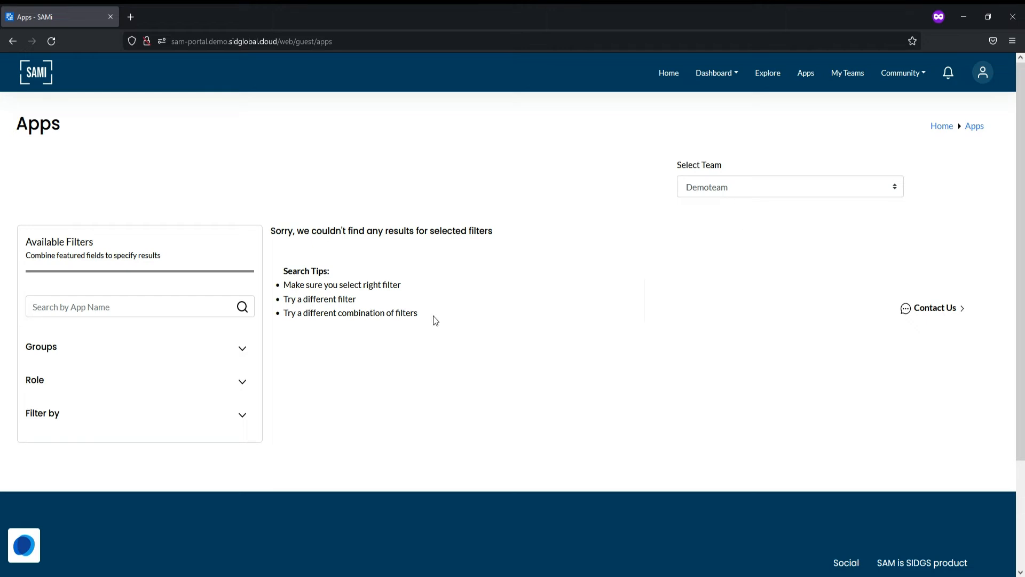
left_click(858, 73)
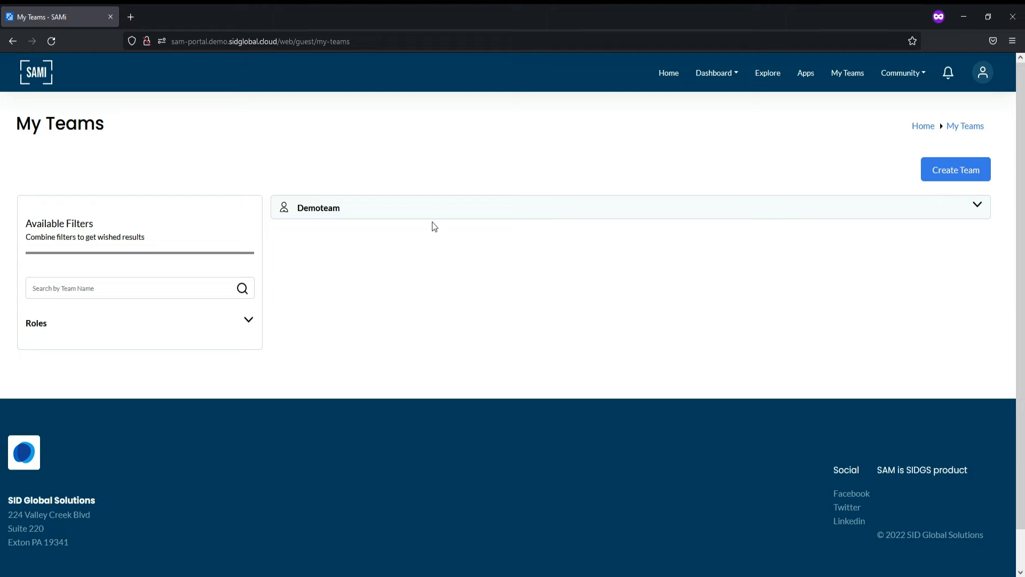
- Expand Demoteam and list its two members: the team owner and one regular member
left_click(436, 210)
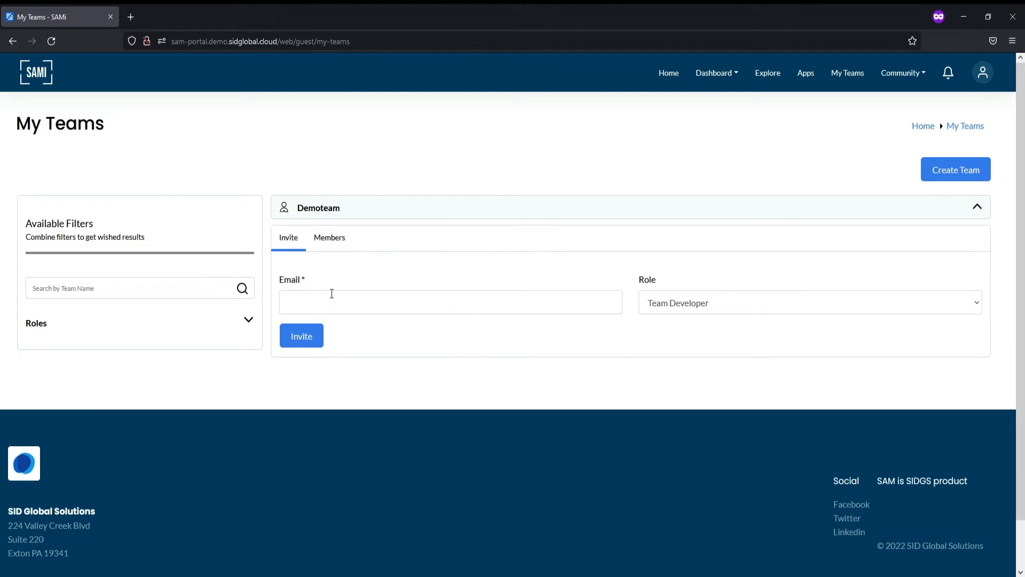
left_click(343, 239)
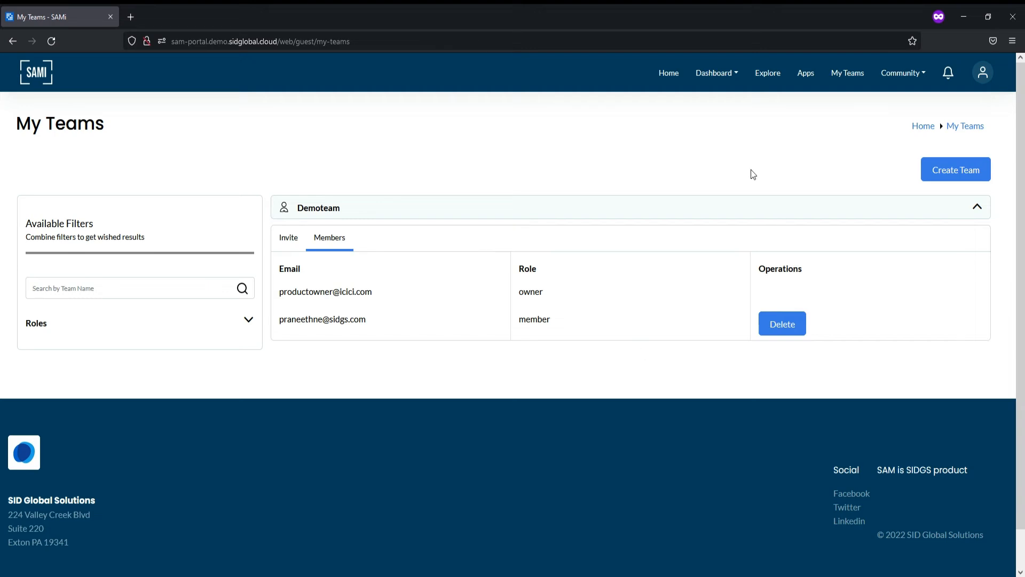
- Go to the Product Owner Dashboard and open the Loans product card
left_click(736, 75)
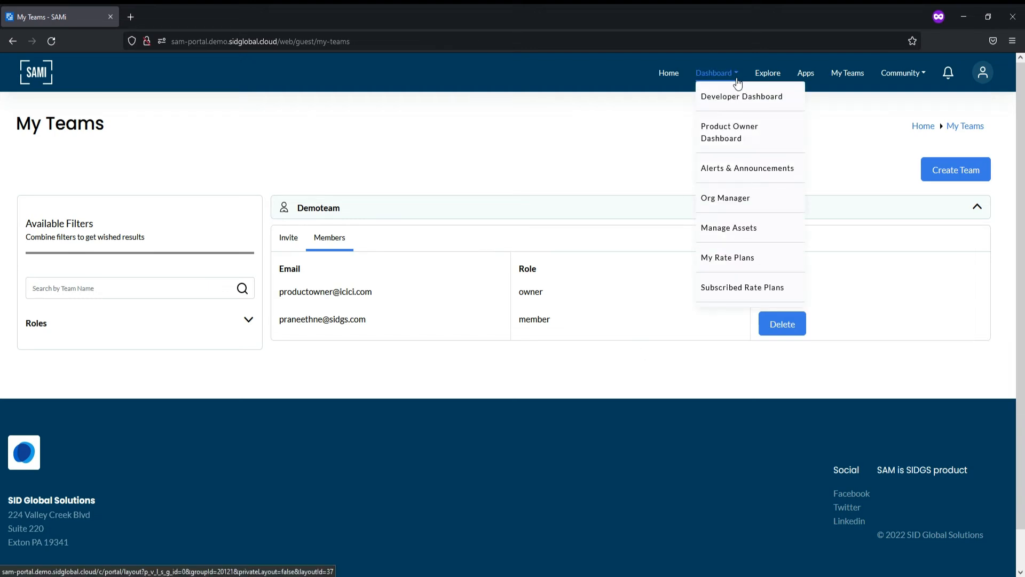
left_click(728, 133)
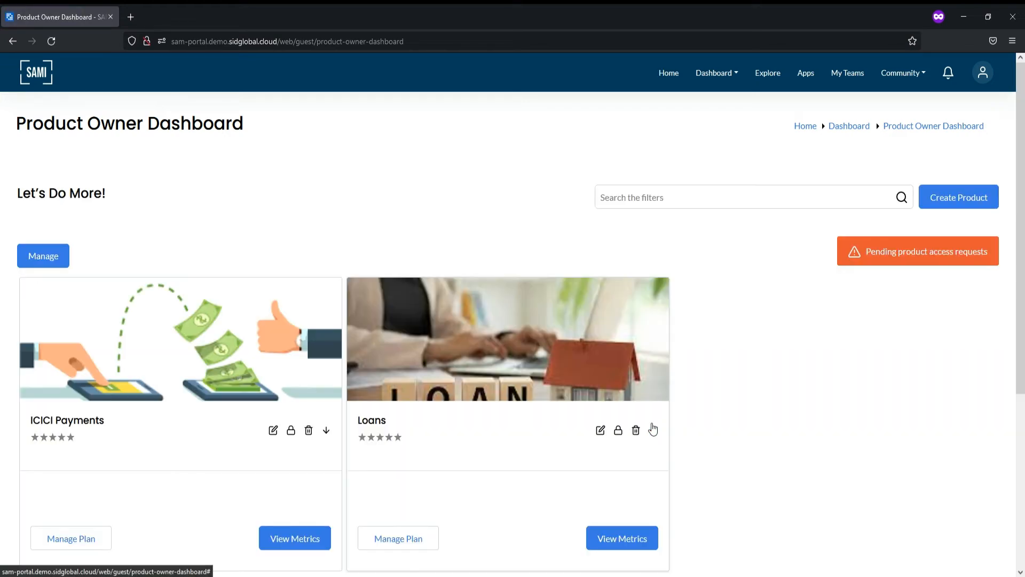
left_click(443, 380)
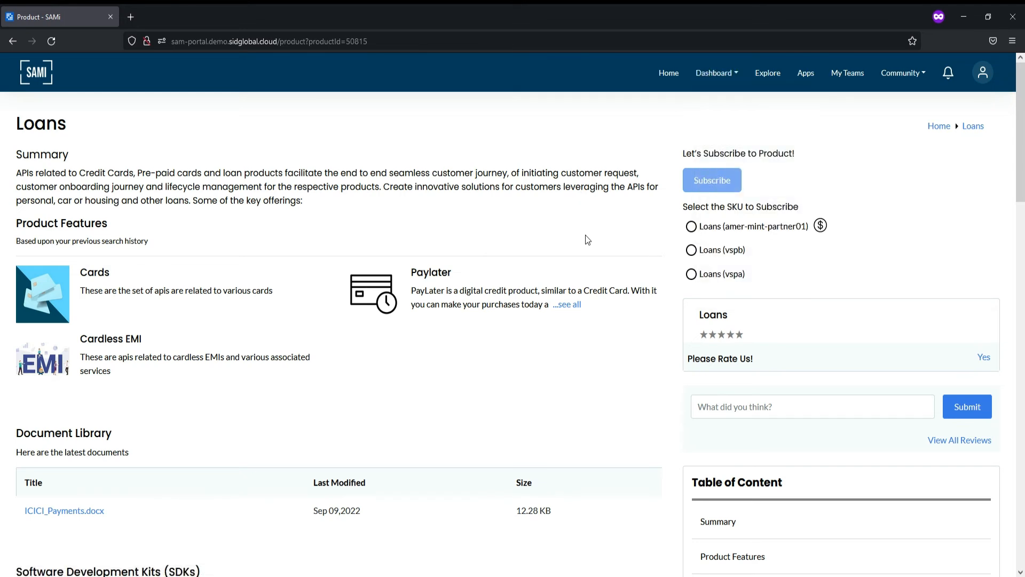
- Choose the Loans (vspb) SKU and start subscribing to it
double_click(36, 127)
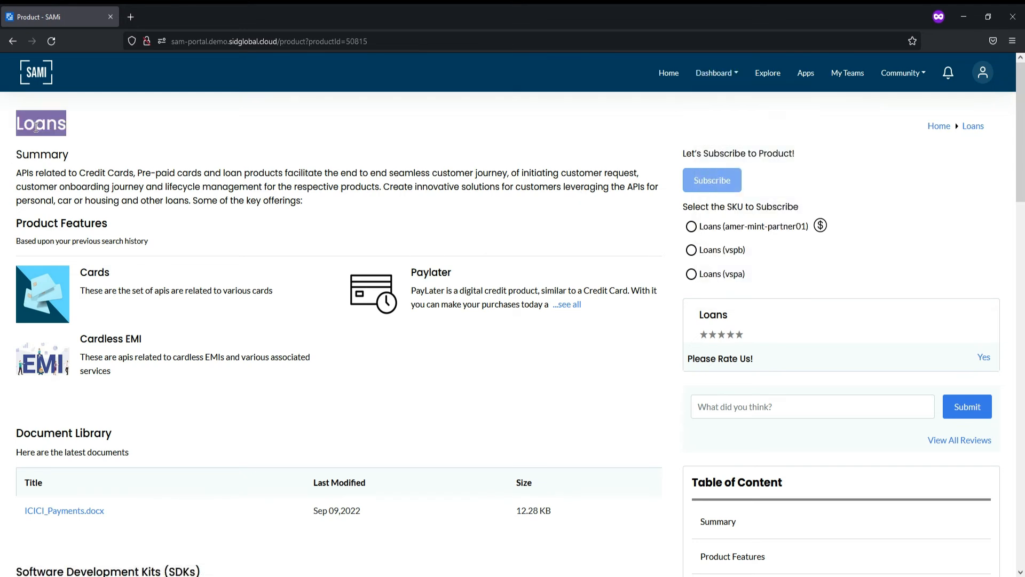
left_click(241, 131)
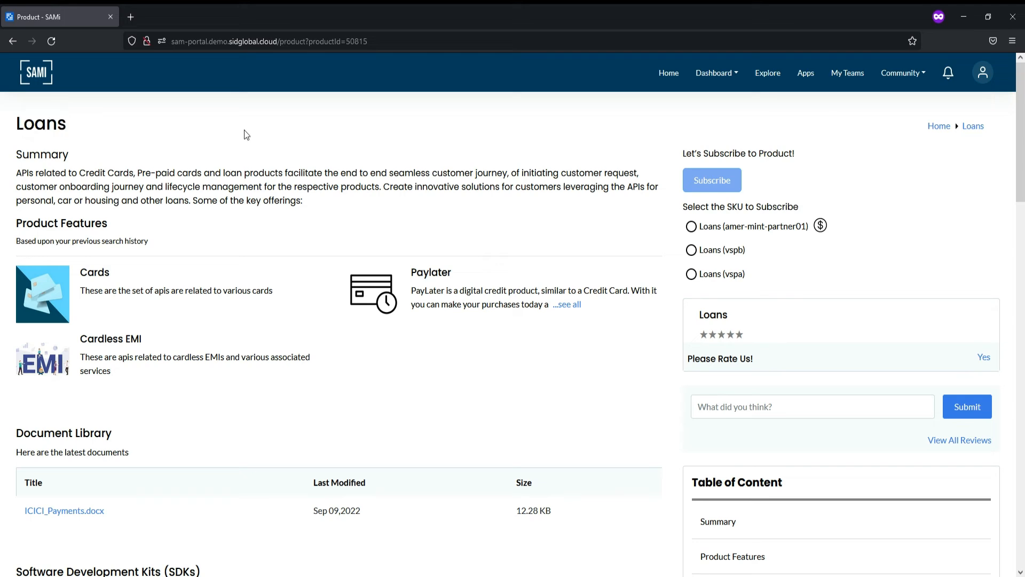
left_click(691, 250)
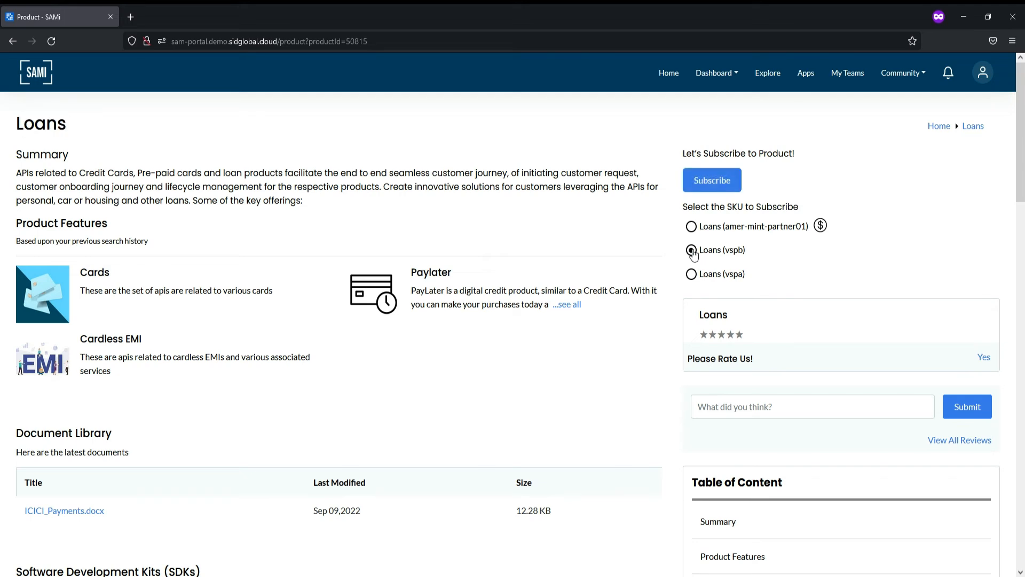
left_click(709, 187)
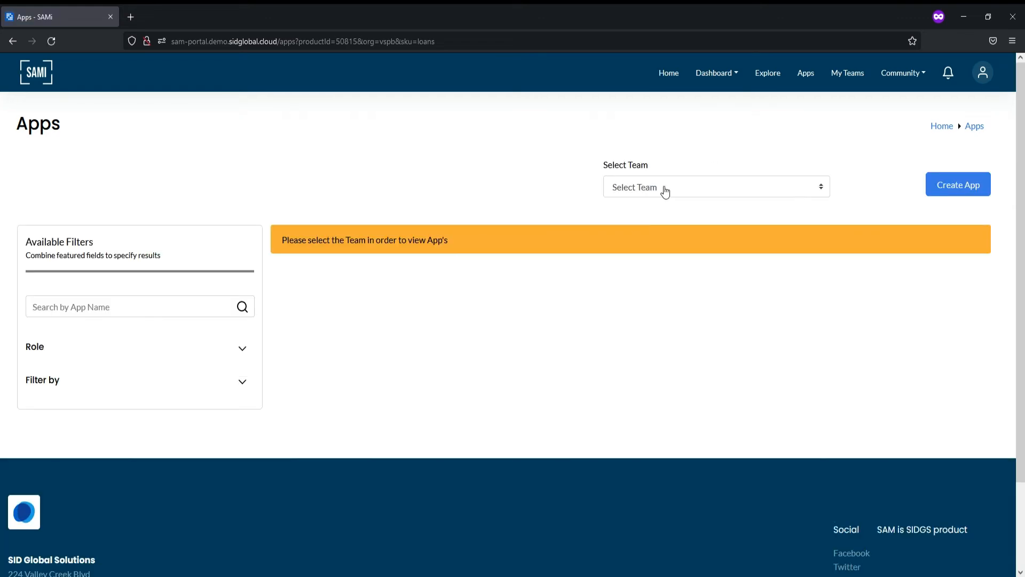
- Create a LoanEligibility app for Demoteam with target group vspb and subscribe it to Loans
left_click(667, 223)
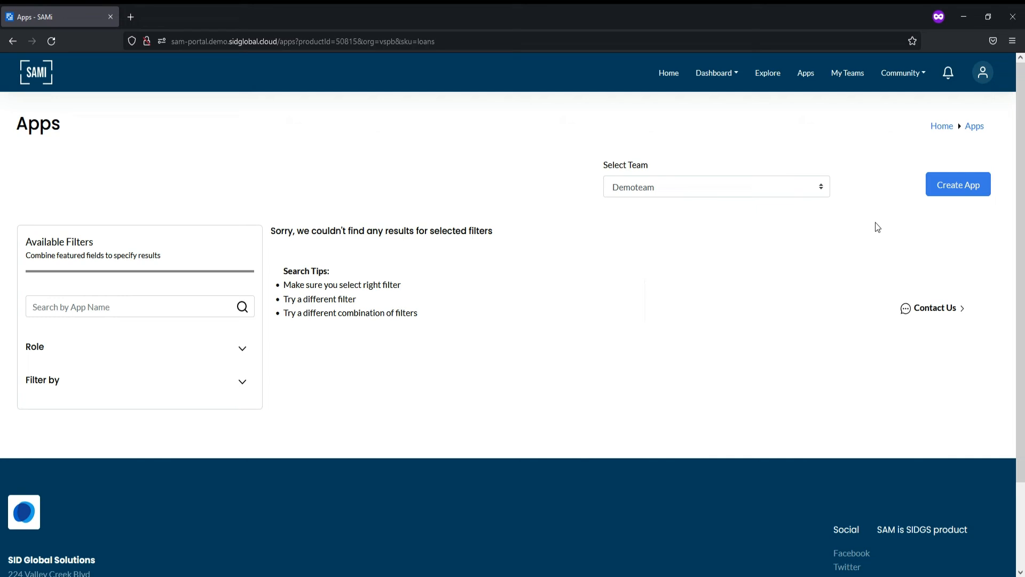
left_click(958, 187)
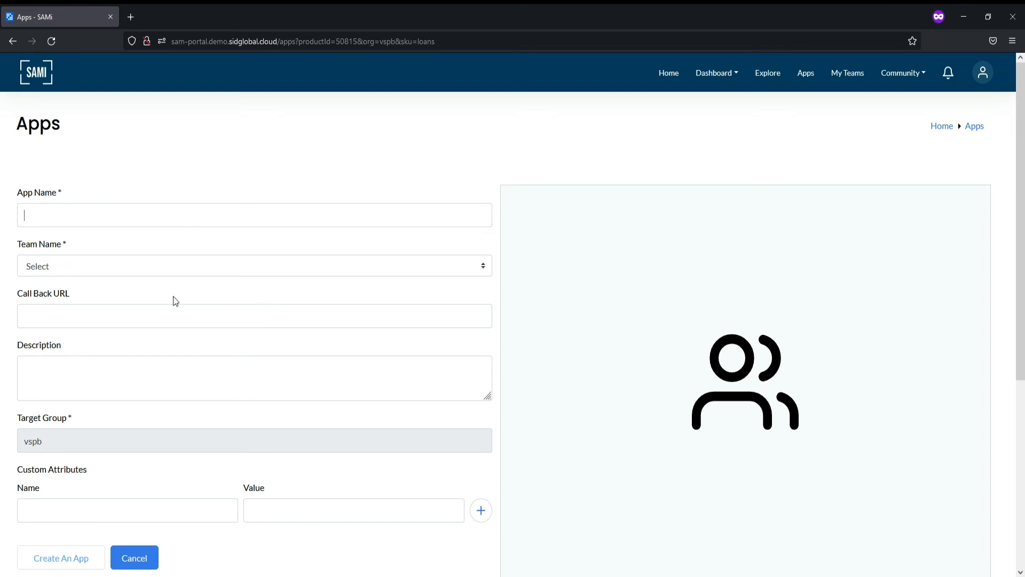
type("Loan")
type("Elibili")
type("ty")
type("gi")
left_click(221, 322)
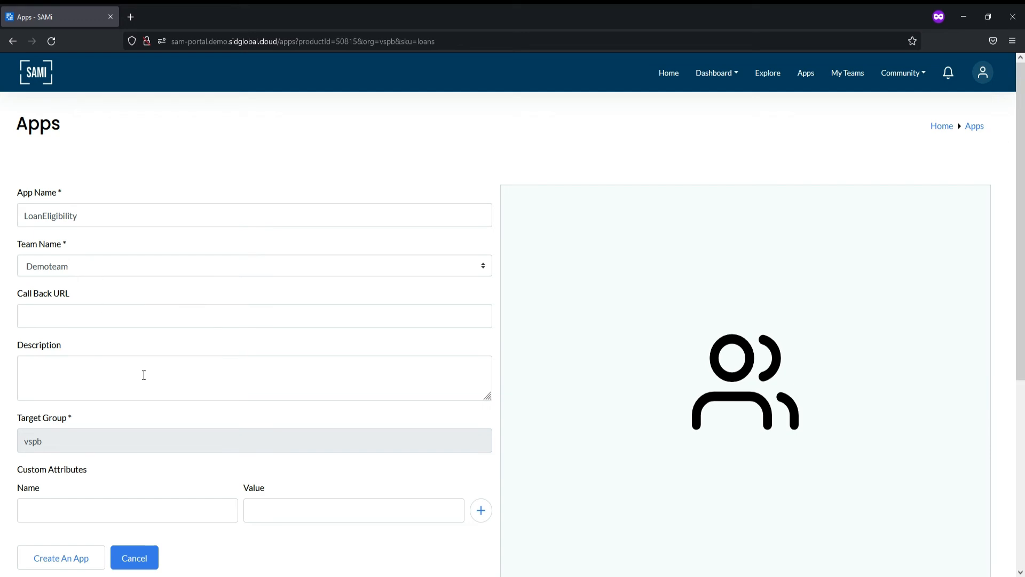
scroll(142, 373, "down", 5)
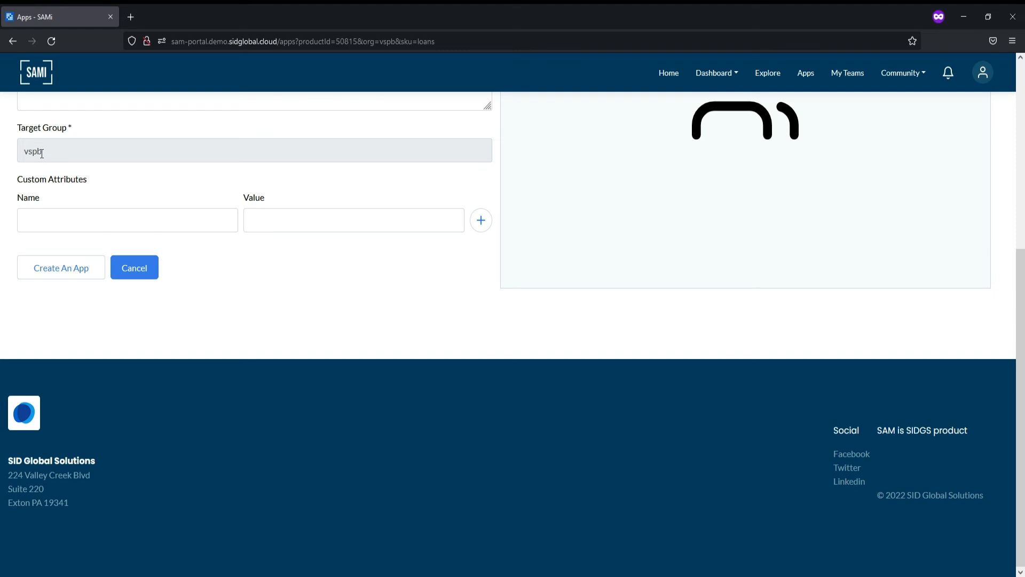
double_click(41, 153)
left_click(50, 268)
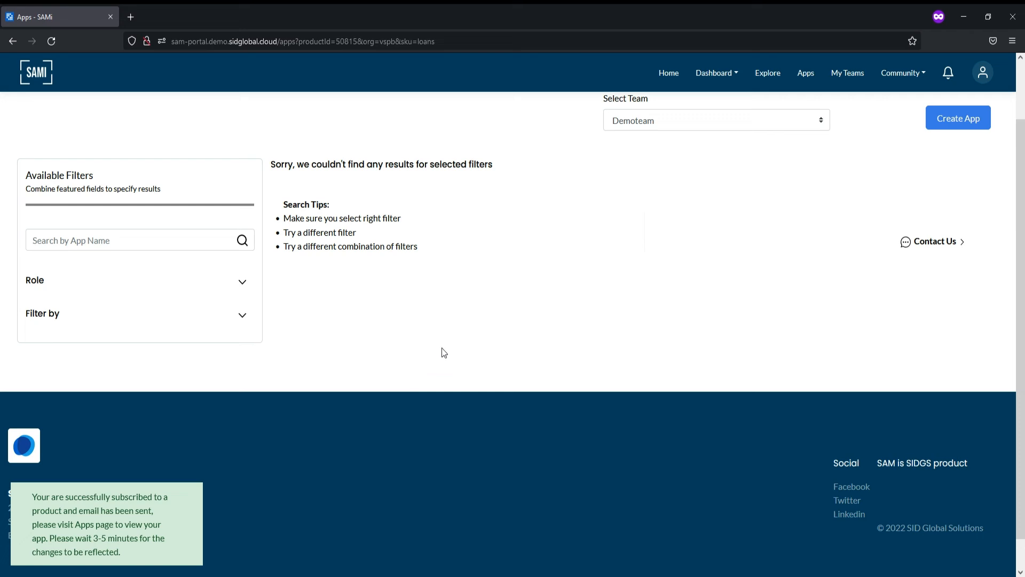
scroll(444, 352, "up", 2)
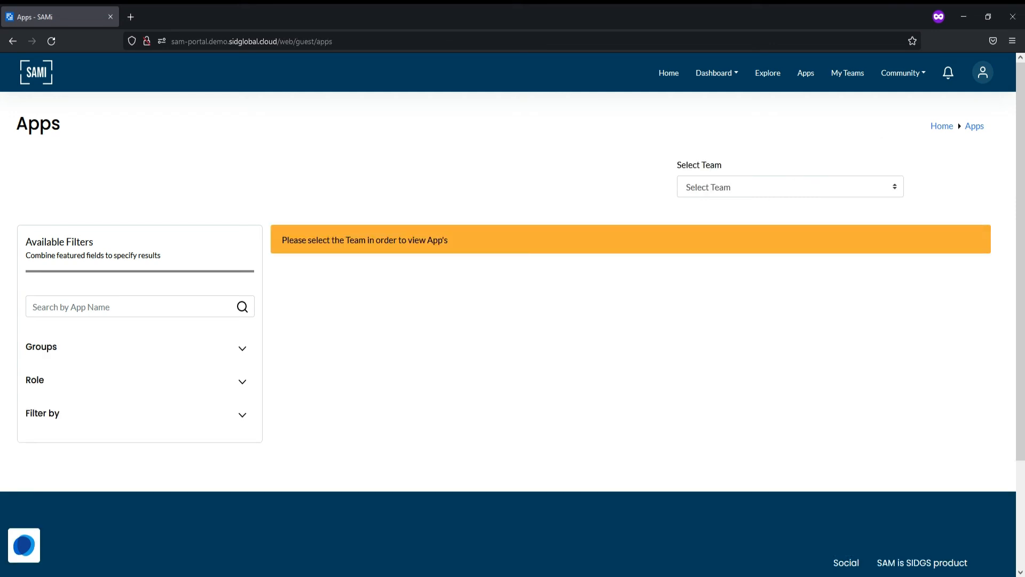
- Show Demoteam's apps, expand LoansEligibility, and check LoanEligibility's approved Loans subscription
left_click(721, 224)
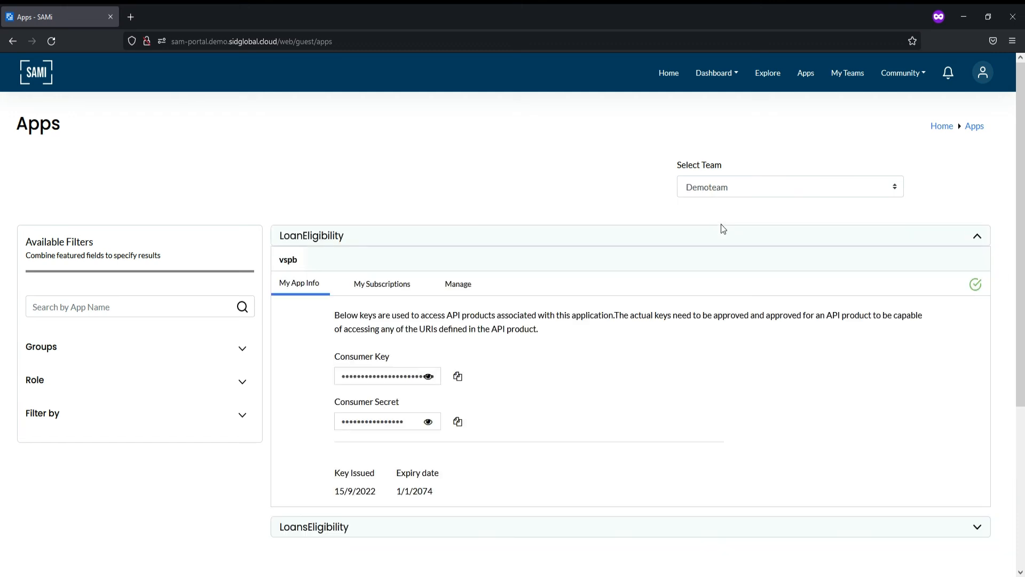
scroll(427, 192, "down", 2)
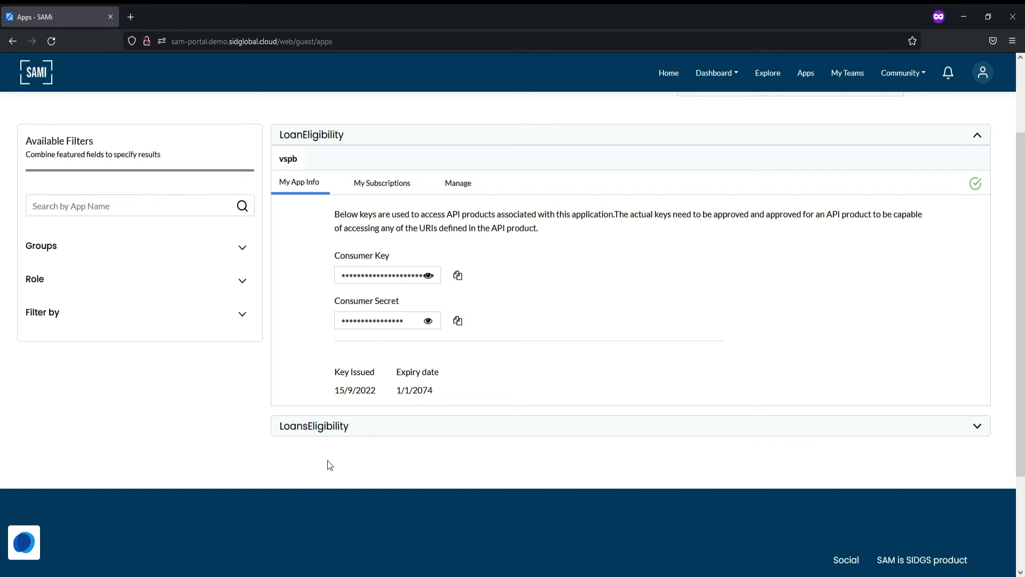
left_click(335, 433)
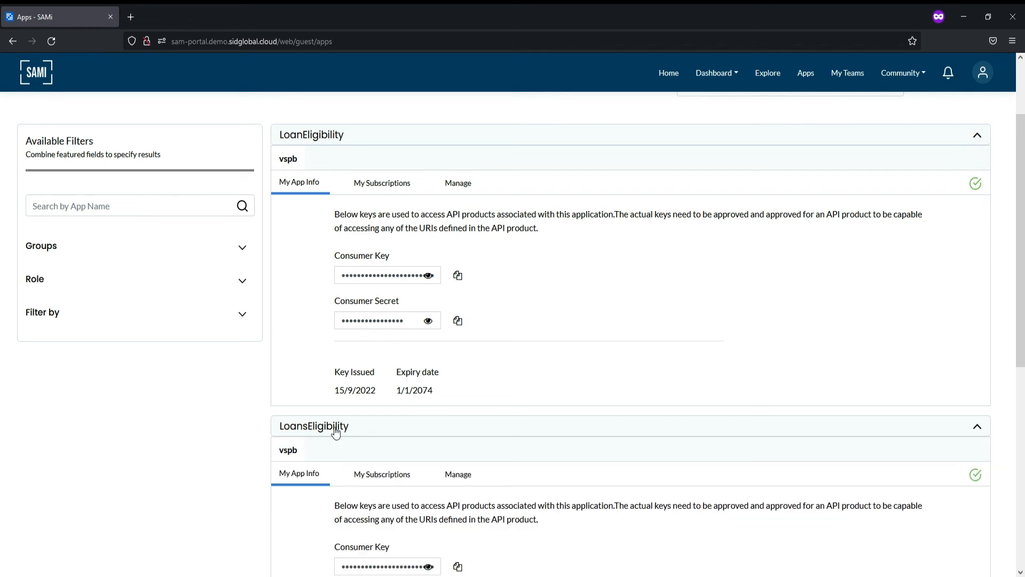
scroll(542, 425, "down", 2)
scroll(544, 424, "up", 4)
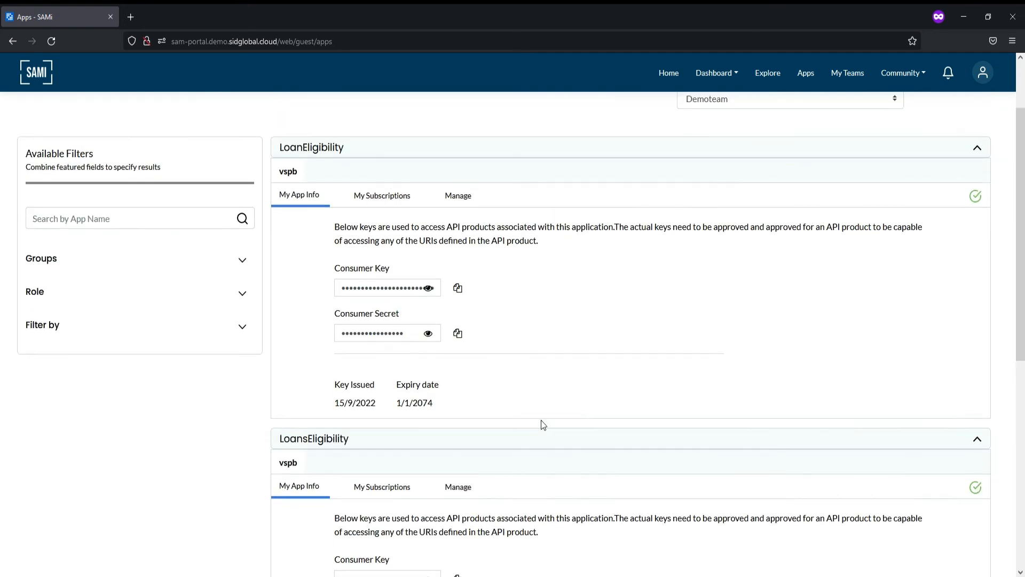
left_click(382, 267)
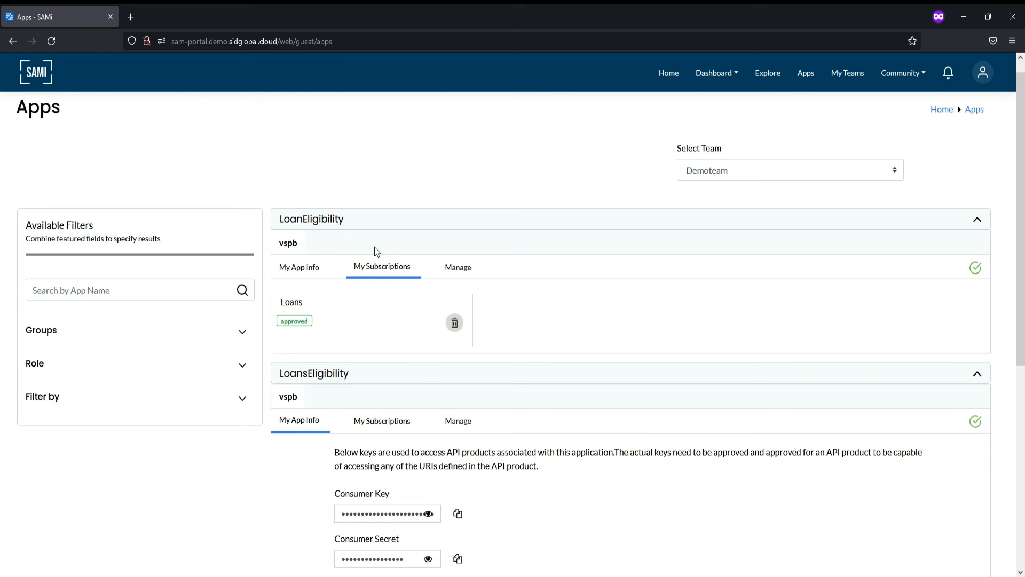
- Review LoanEligibility's Manage form: target group vspb, team Demoteam, status Enabled
left_click(460, 270)
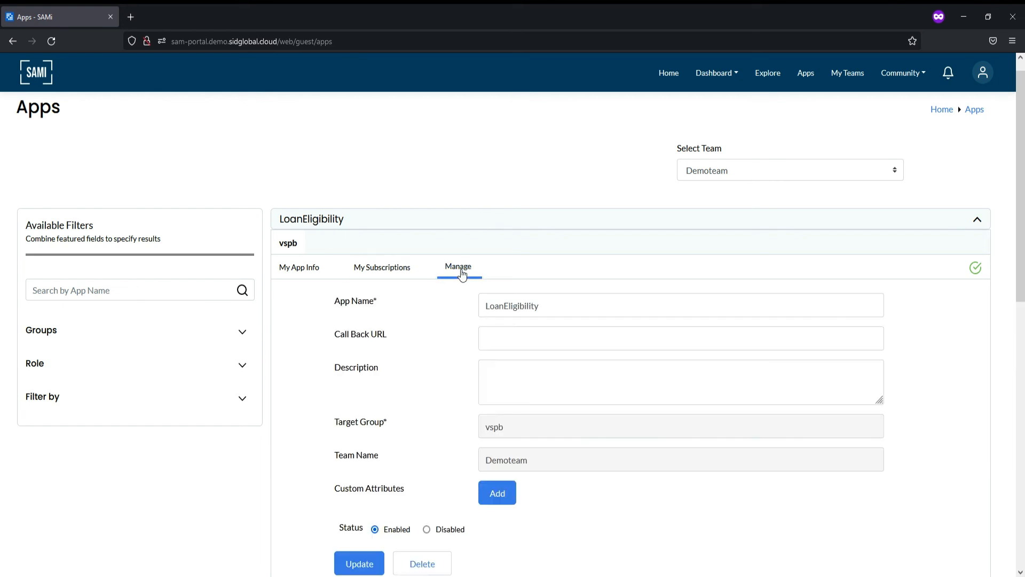
scroll(575, 363, "down", 4)
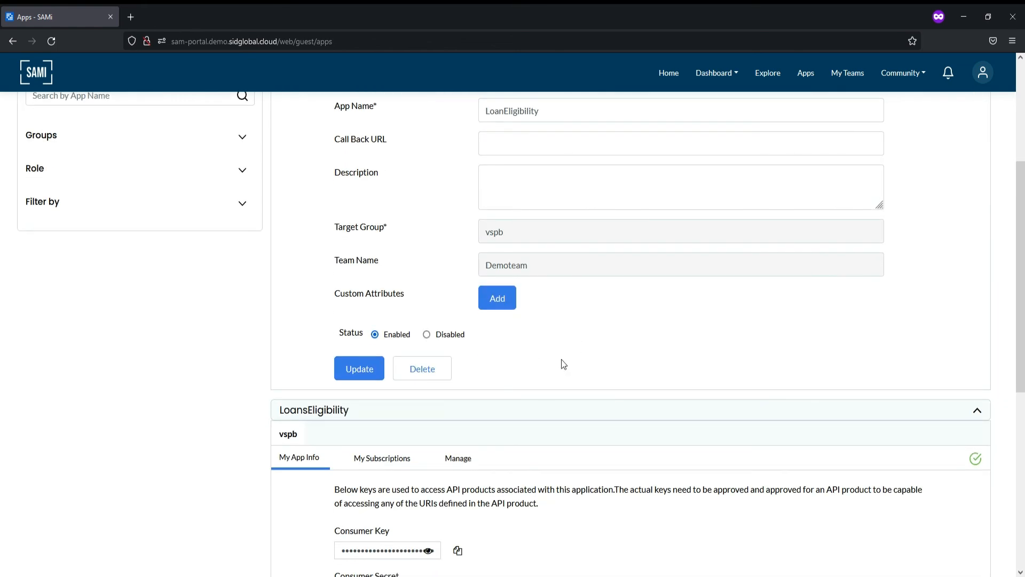
scroll(563, 364, "up", 4)
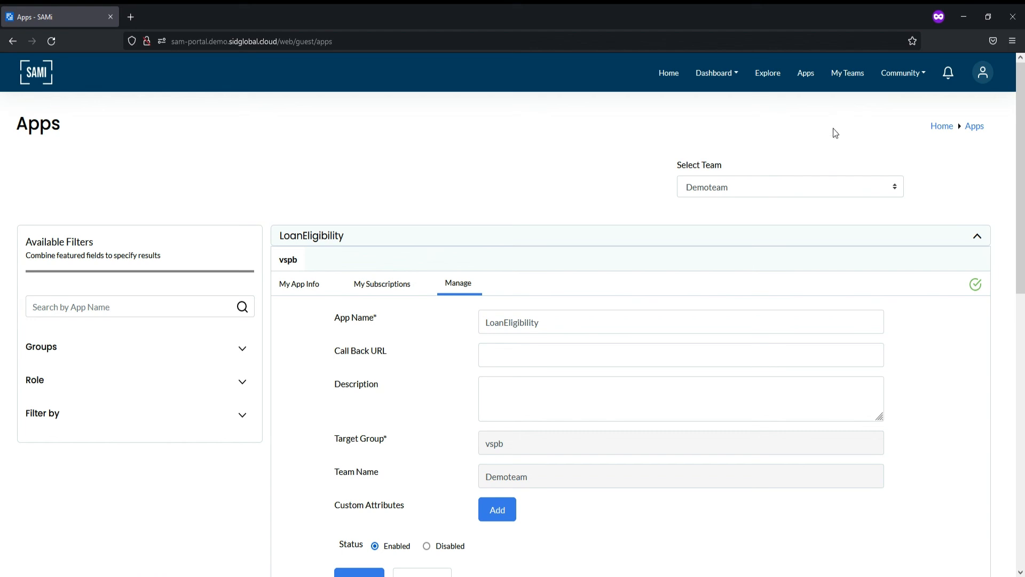
left_click(902, 74)
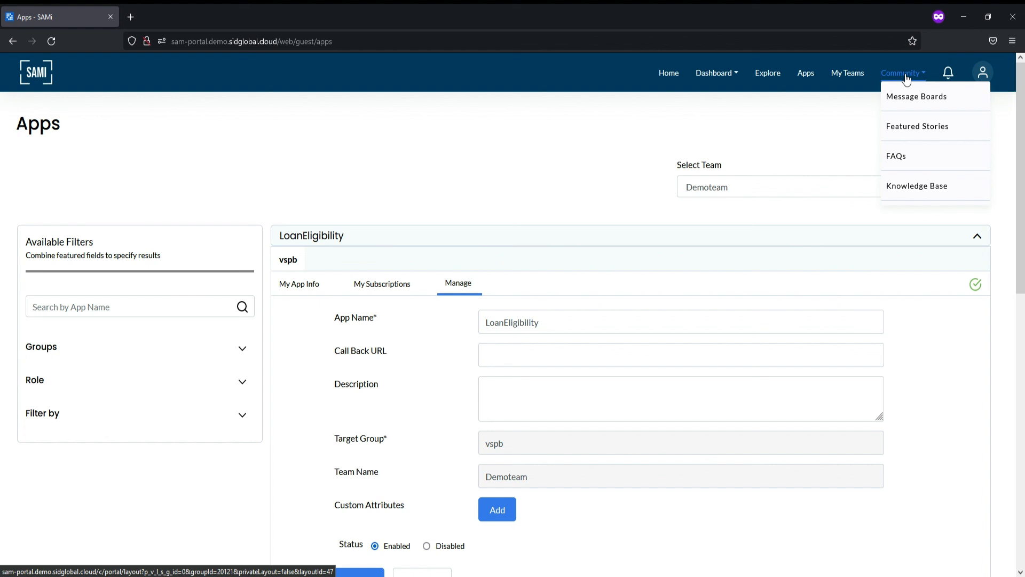
- Open Dashboard > Subscribed Rate Plans, dismissing the browser's saved-login prompt
mouse_move(950, 78)
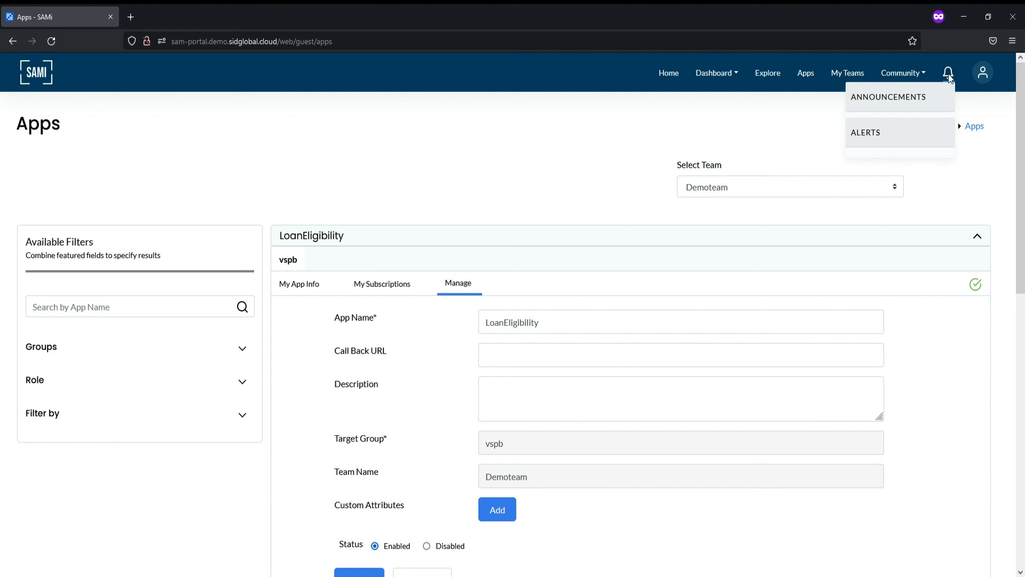
mouse_move(738, 80)
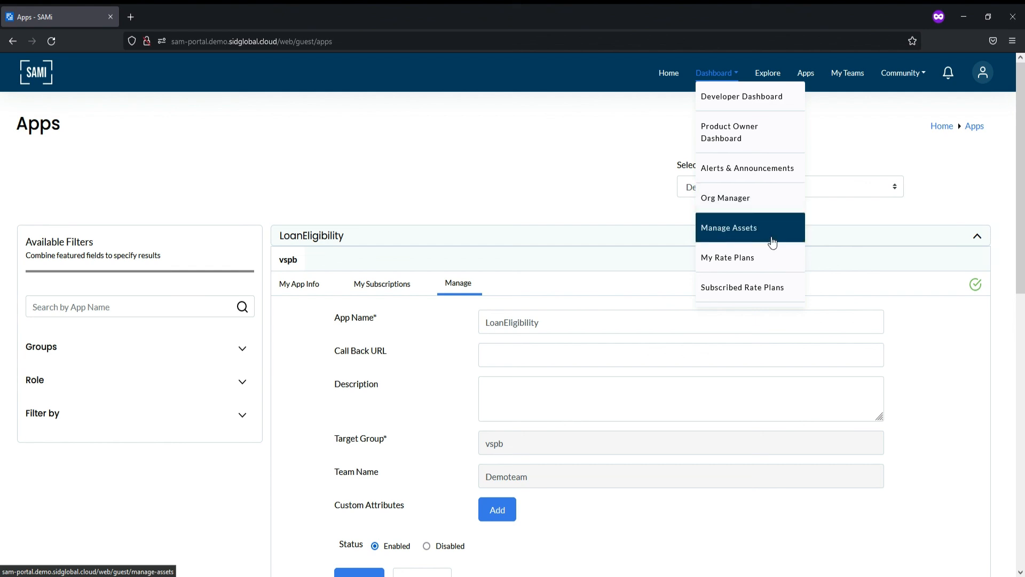
left_click(770, 294)
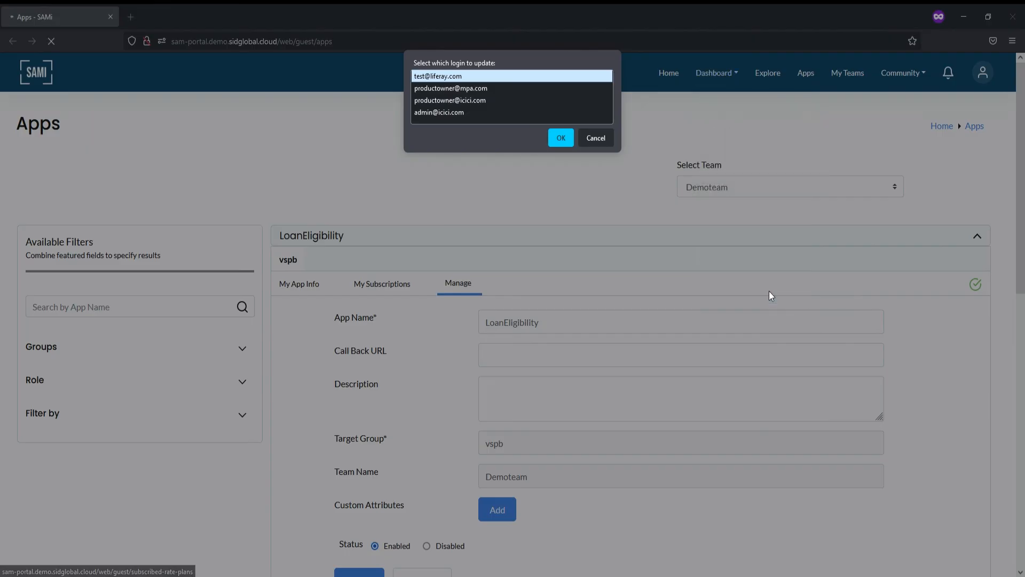
left_click(597, 143)
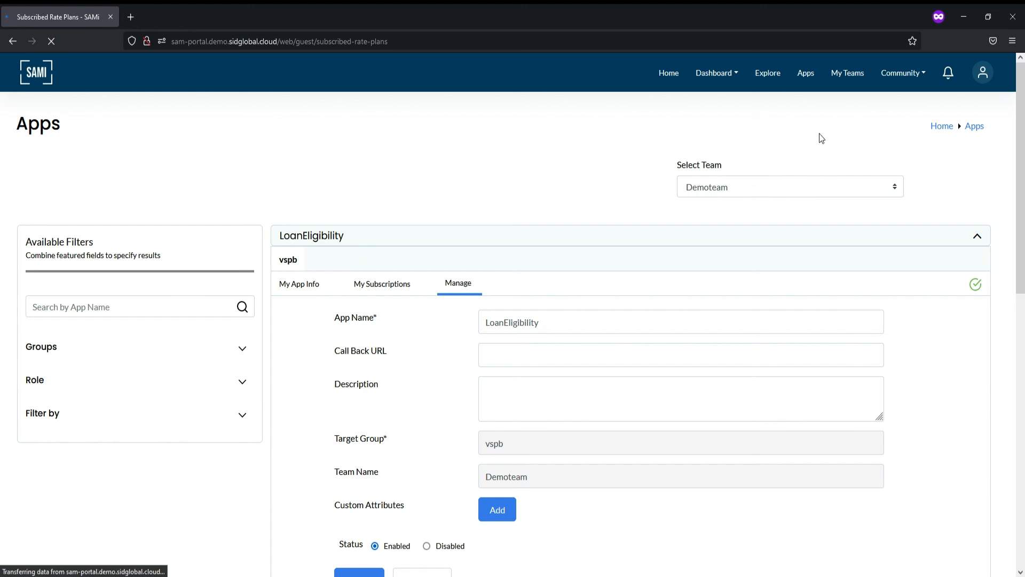
scroll(341, 206, "down", 7)
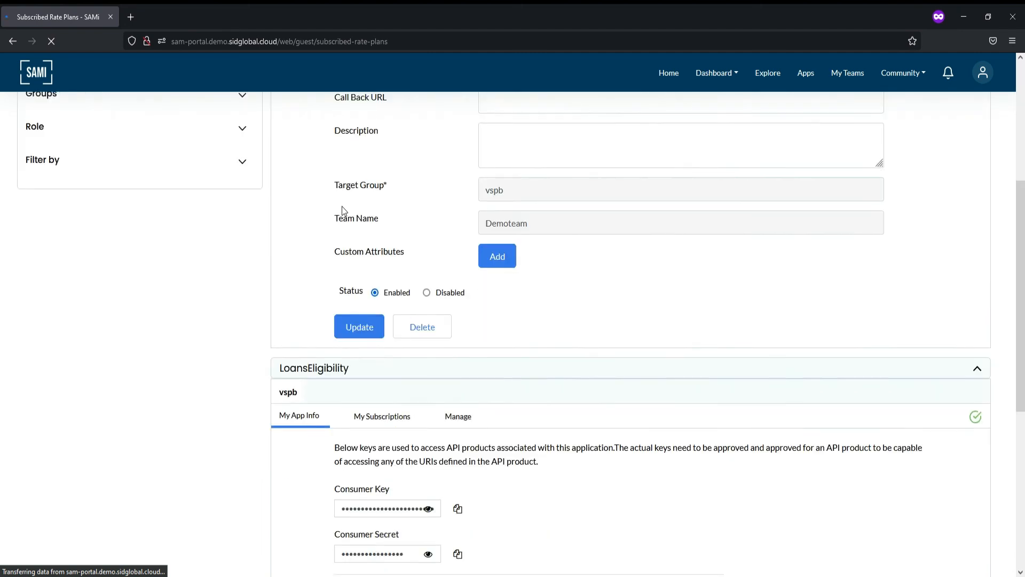
left_click(342, 206)
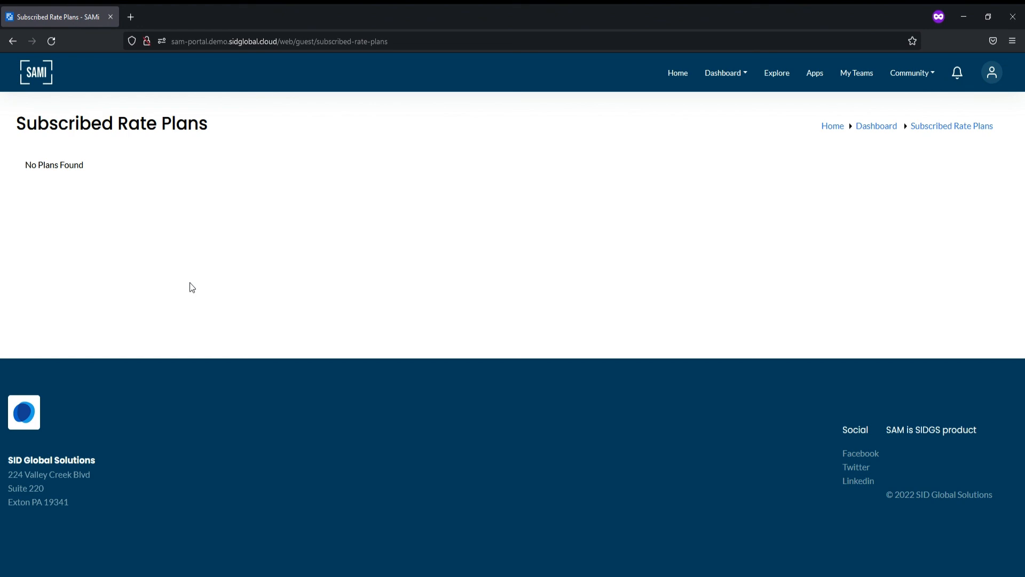
- Sign out from the account menu, then enter an e-mail address in the product search box
left_click(993, 75)
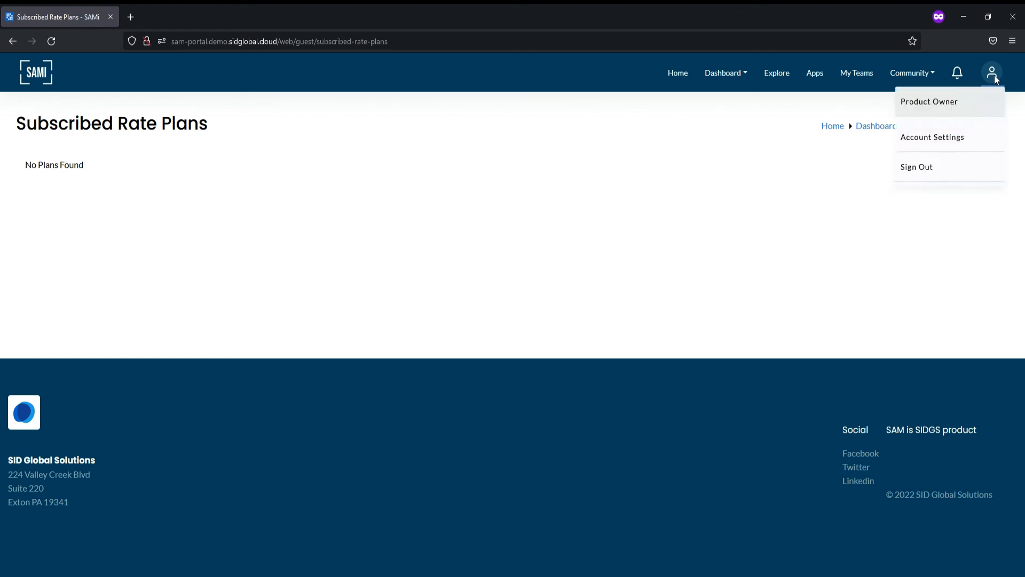
left_click(925, 169)
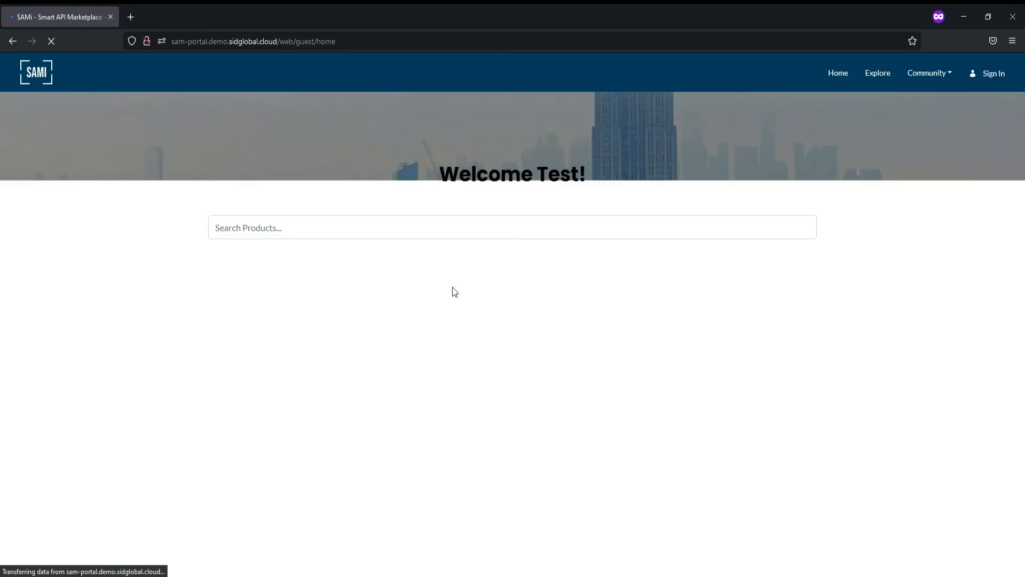
left_click(356, 235)
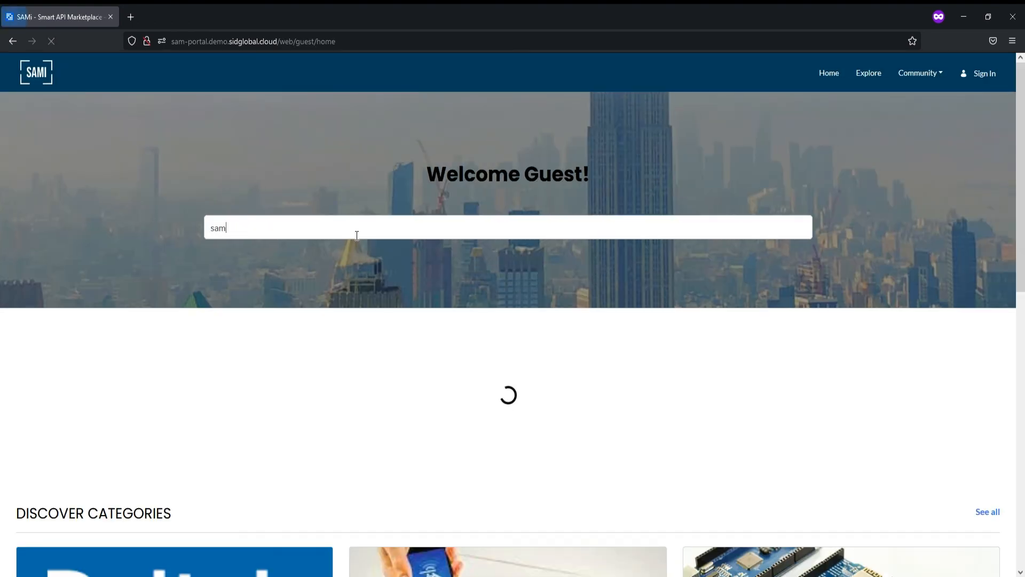
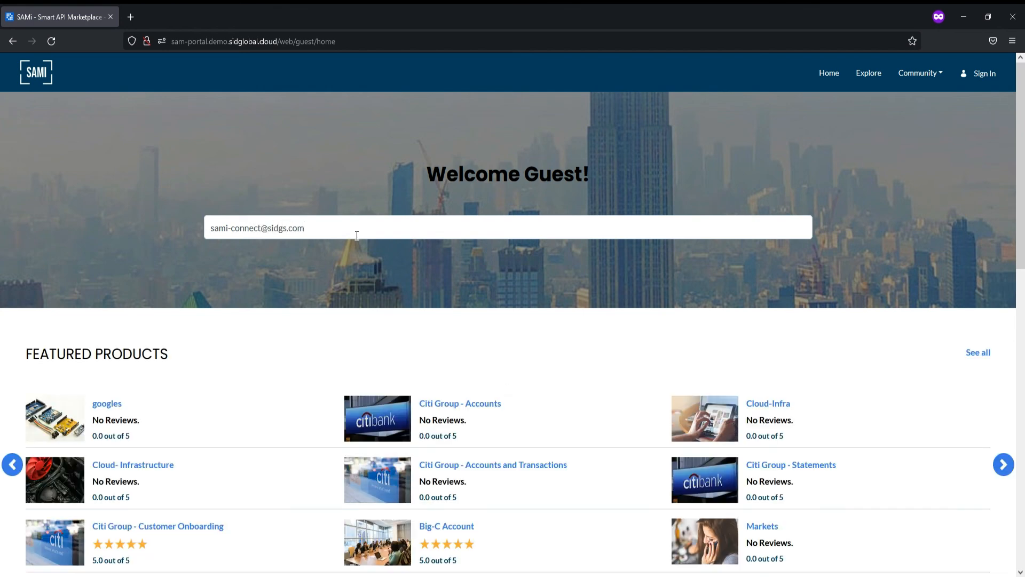